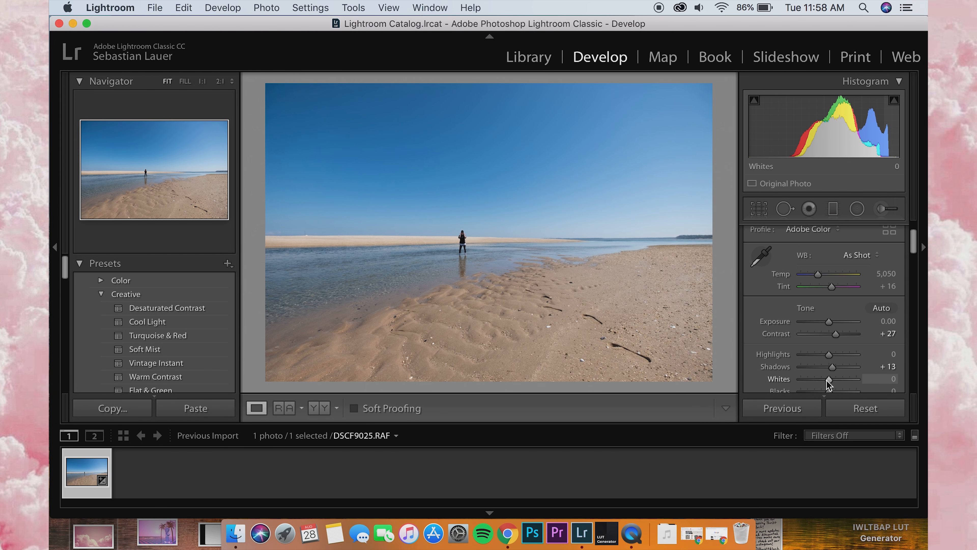
Step: Set the photo's Highlights to +21, Whites to +9 and Blacks to −43
{"action": "scroll", "coordinate": [826, 381], "scroll_direction": "down", "scroll_amount": 2}
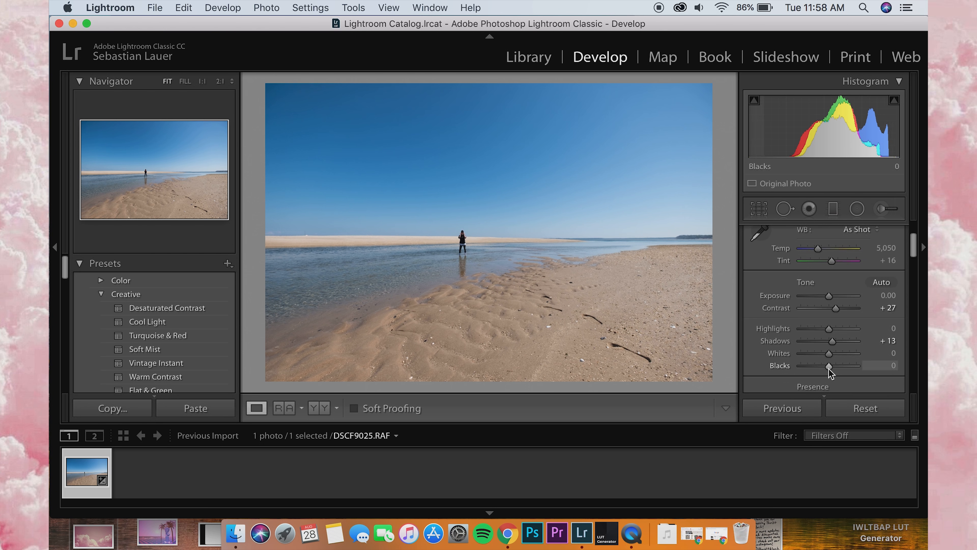
{"action": "left_click_drag", "start_coordinate": [828, 368], "coordinate": [832, 325]}
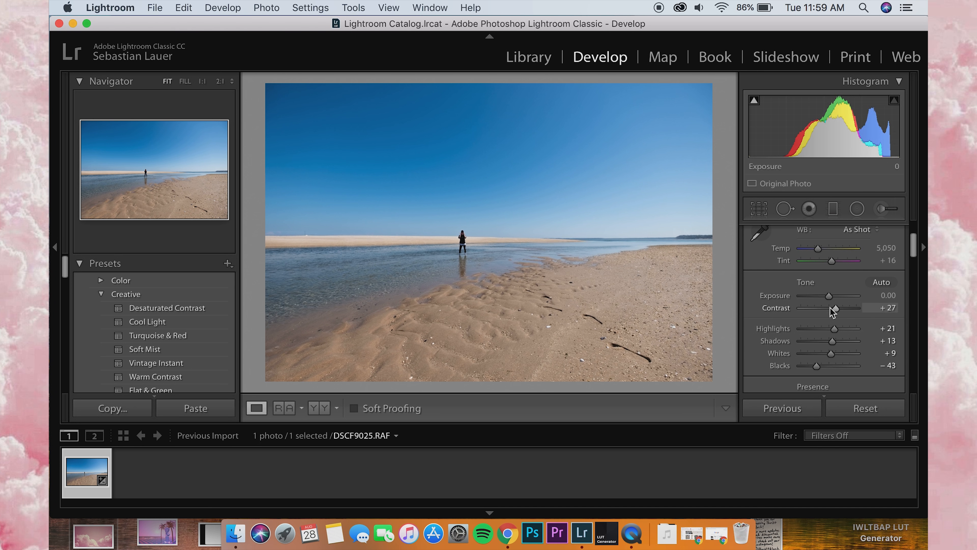
Step: Cool the white balance to a temperature of 4,829 and reset the tint to +16
{"action": "scroll", "coordinate": [830, 307], "scroll_direction": "down", "scroll_amount": 1}
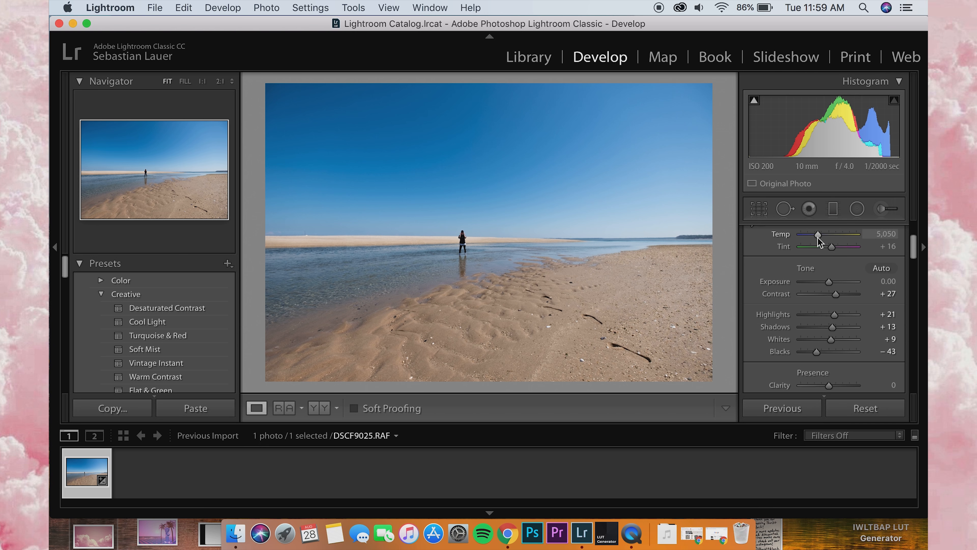
{"action": "left_click_drag", "start_coordinate": [816, 236], "coordinate": [829, 243]}
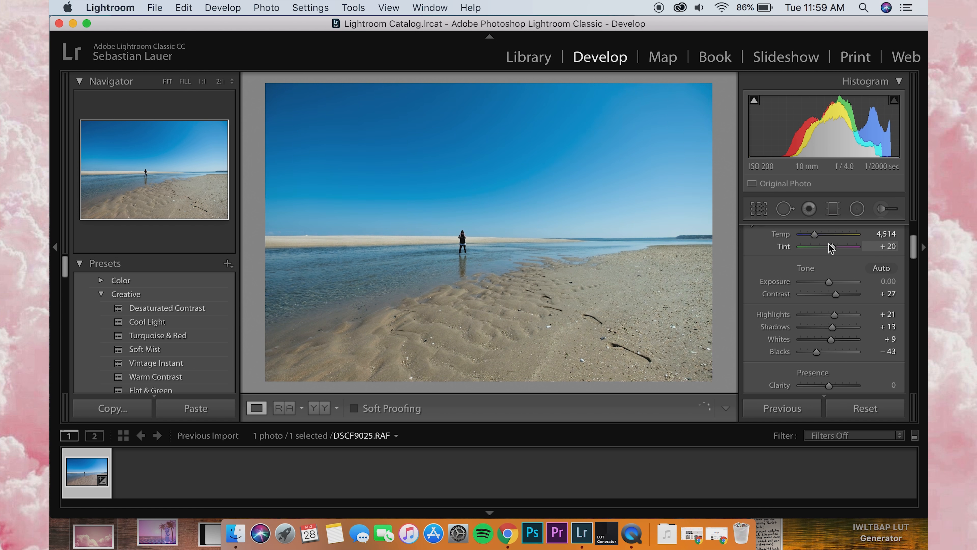
{"action": "double_click", "coordinate": [787, 245]}
{"action": "left_click_drag", "start_coordinate": [812, 233], "coordinate": [814, 233]}
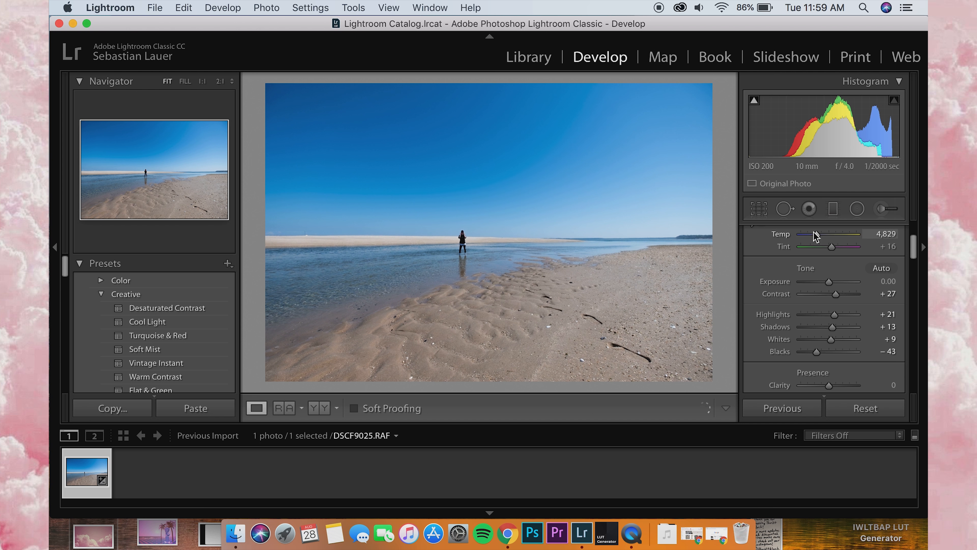
Step: Raise the photo's Clarity slightly
{"action": "scroll", "coordinate": [812, 263], "scroll_direction": "down", "scroll_amount": 3}
{"action": "scroll", "coordinate": [813, 263], "scroll_direction": "down", "scroll_amount": 5}
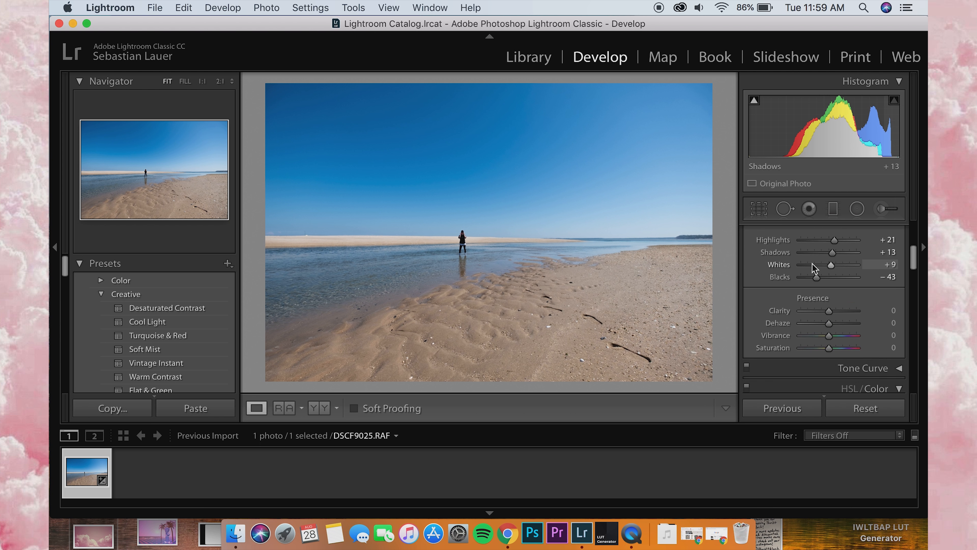
{"action": "left_click_drag", "start_coordinate": [827, 272], "coordinate": [832, 275]}
Step: In the HSL color adjustments, set yellow saturation to −87 and yellow luminance to +100, and shift the blue hue to +11
{"action": "scroll", "coordinate": [830, 294], "scroll_direction": "down", "scroll_amount": 2}
{"action": "scroll", "coordinate": [830, 294], "scroll_direction": "down", "scroll_amount": 2}
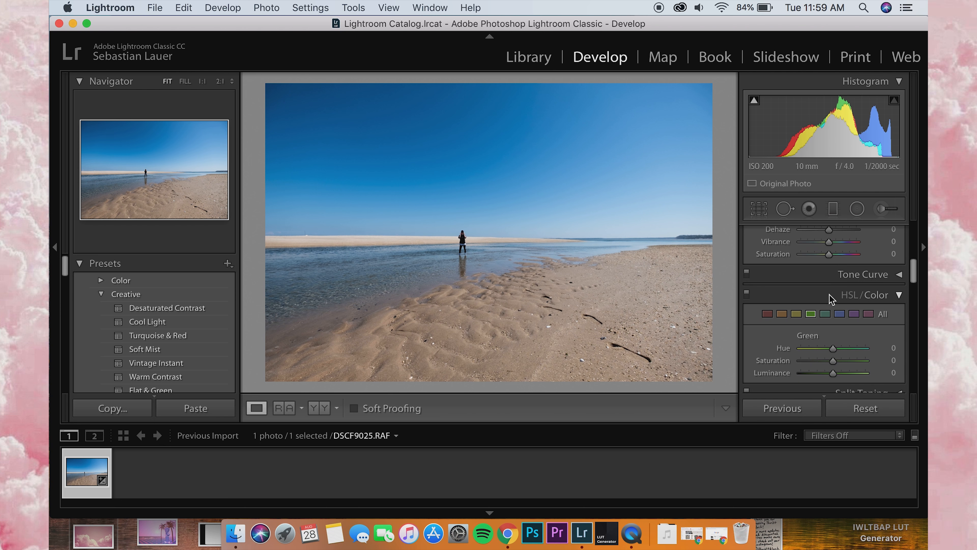
{"action": "left_click", "coordinate": [350, 297]}
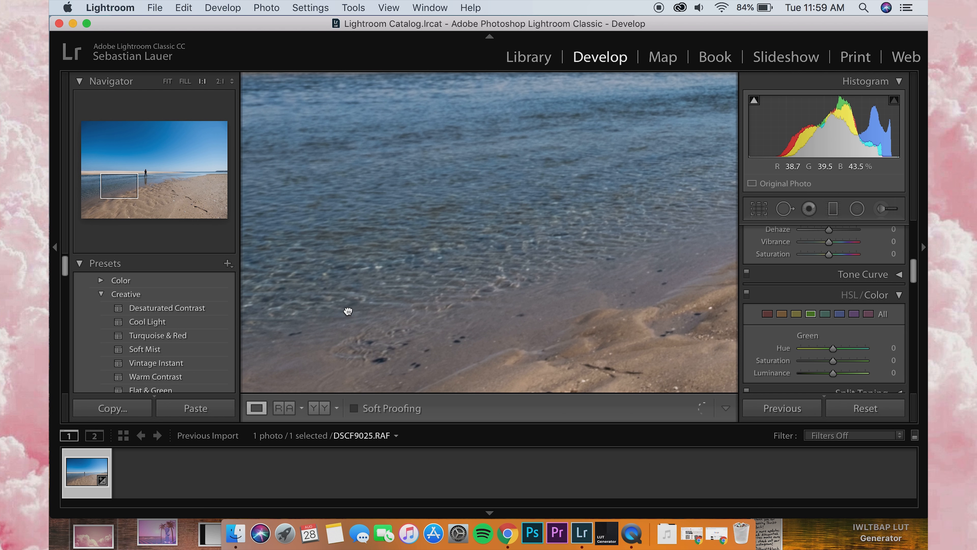
{"action": "left_click", "coordinate": [347, 310]}
{"action": "scroll", "coordinate": [813, 324], "scroll_direction": "down", "scroll_amount": 1}
{"action": "scroll", "coordinate": [813, 325], "scroll_direction": "down", "scroll_amount": 3}
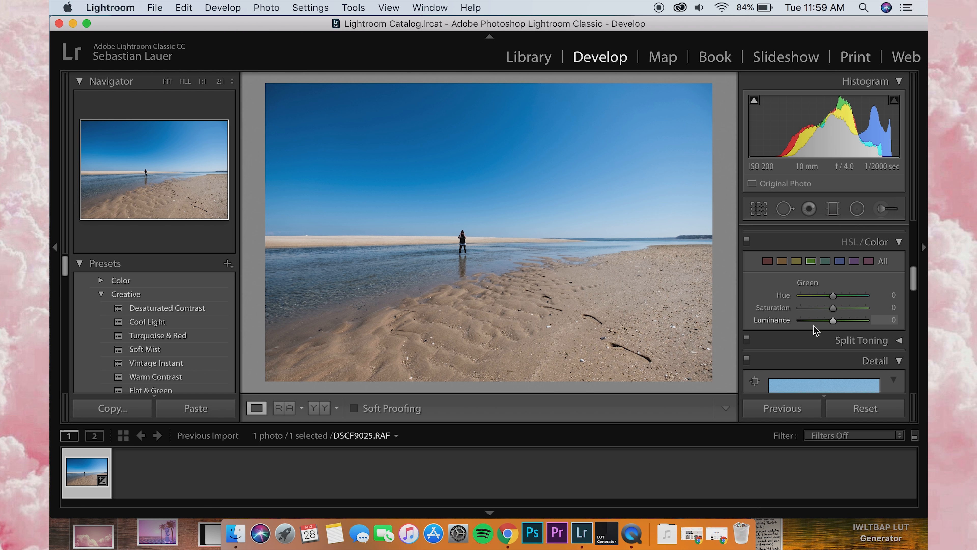
{"action": "left_click", "coordinate": [797, 262]}
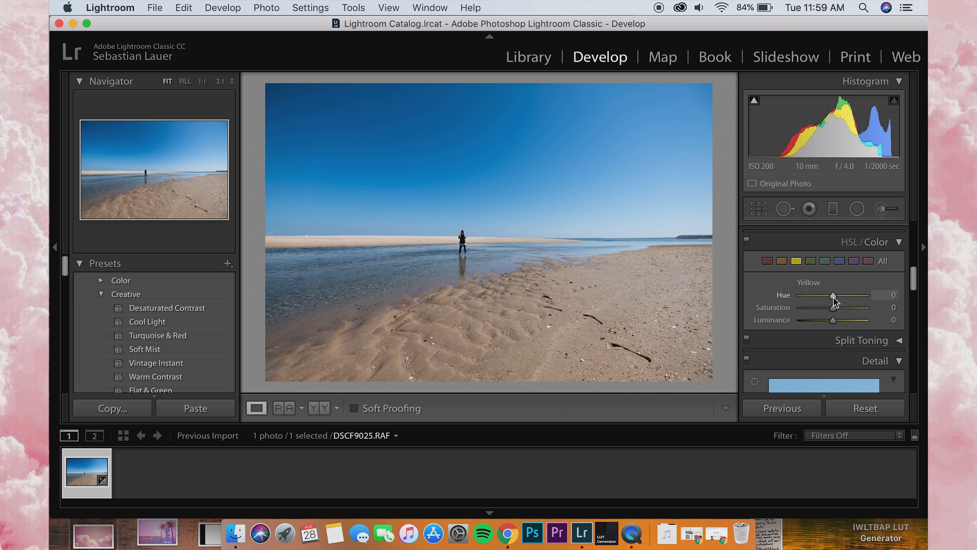
{"action": "left_click_drag", "start_coordinate": [833, 317], "coordinate": [806, 308]}
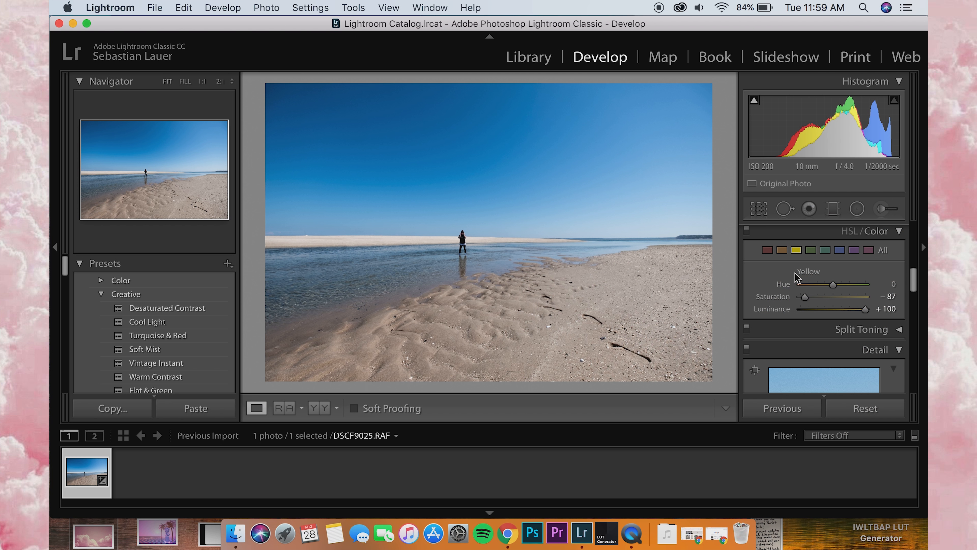
{"action": "left_click", "coordinate": [840, 250]}
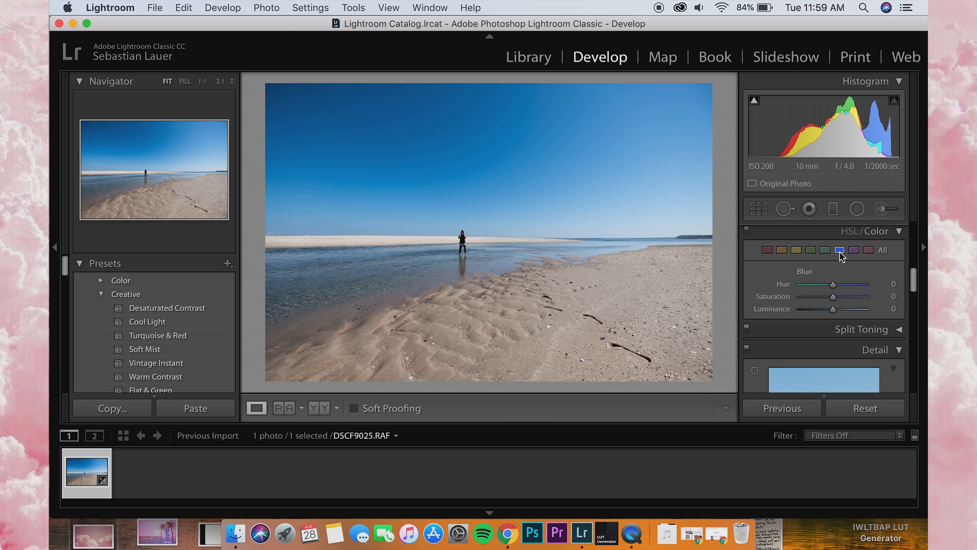
{"action": "left_click_drag", "start_coordinate": [830, 286], "coordinate": [836, 284]}
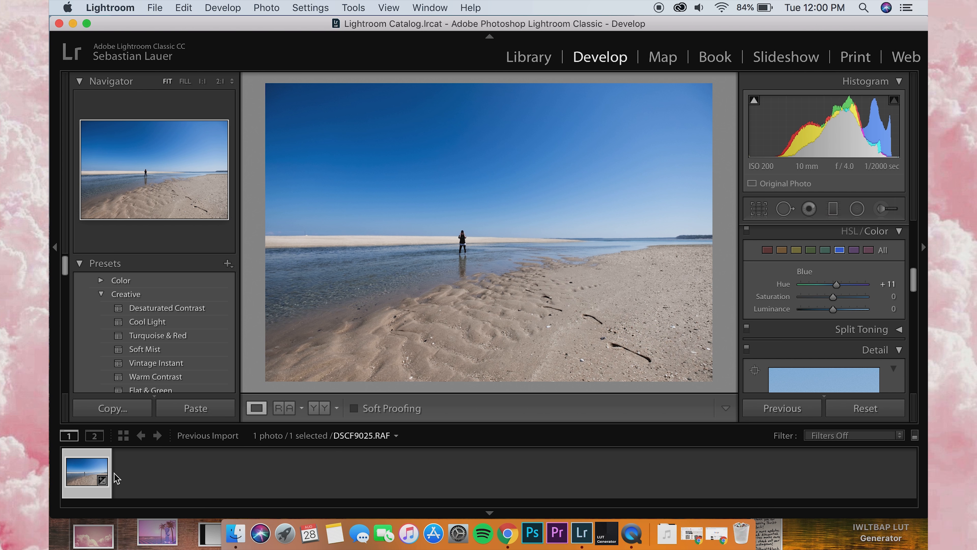
Step: Open the adjusted beach photo from Lightroom in Photoshop CC 2018 for editing
{"action": "right_click", "coordinate": [86, 470]}
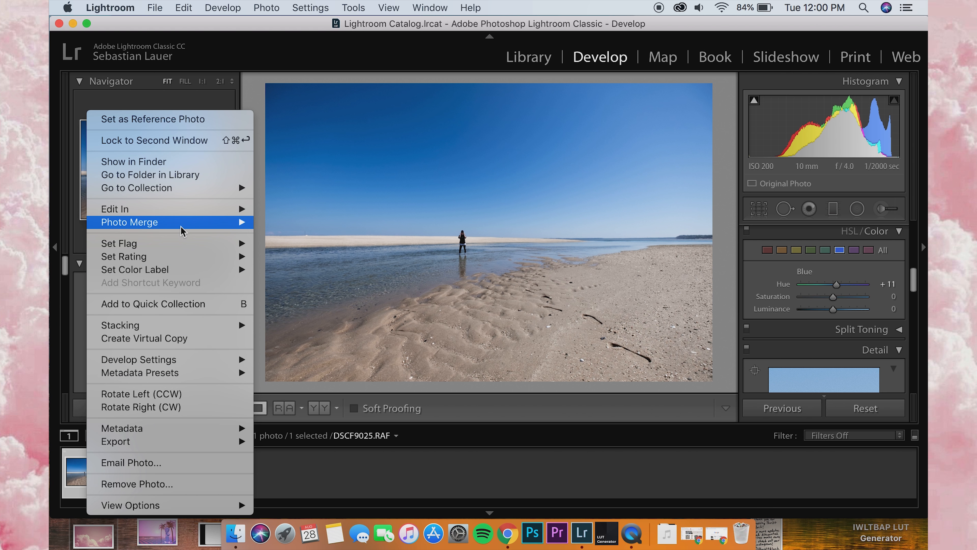
{"action": "mouse_move", "coordinate": [186, 212]}
{"action": "left_click", "coordinate": [300, 209]}
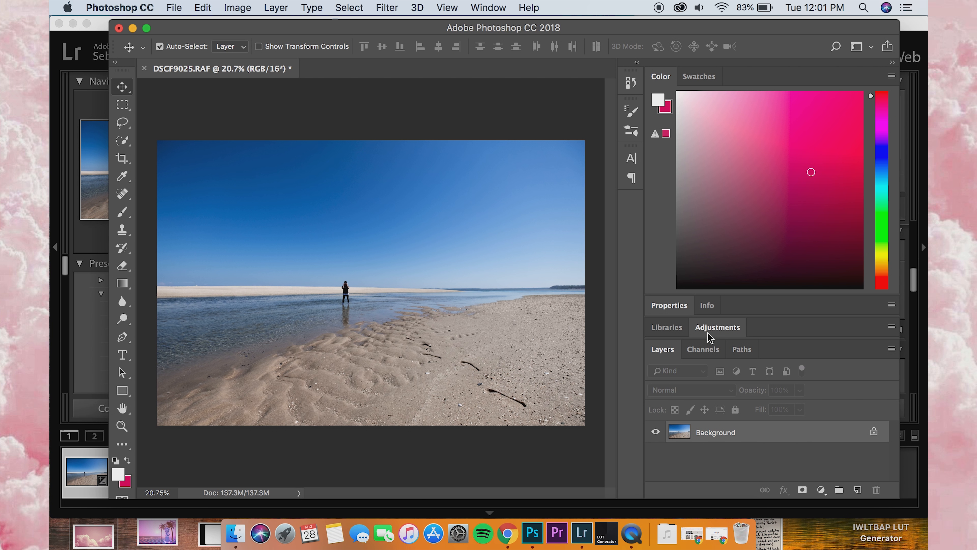
Step: Add a Hue/Saturation adjustment layer and try shifting the hue of the Blues to −35 and then +41
{"action": "left_click", "coordinate": [708, 333]}
{"action": "left_click", "coordinate": [676, 251]}
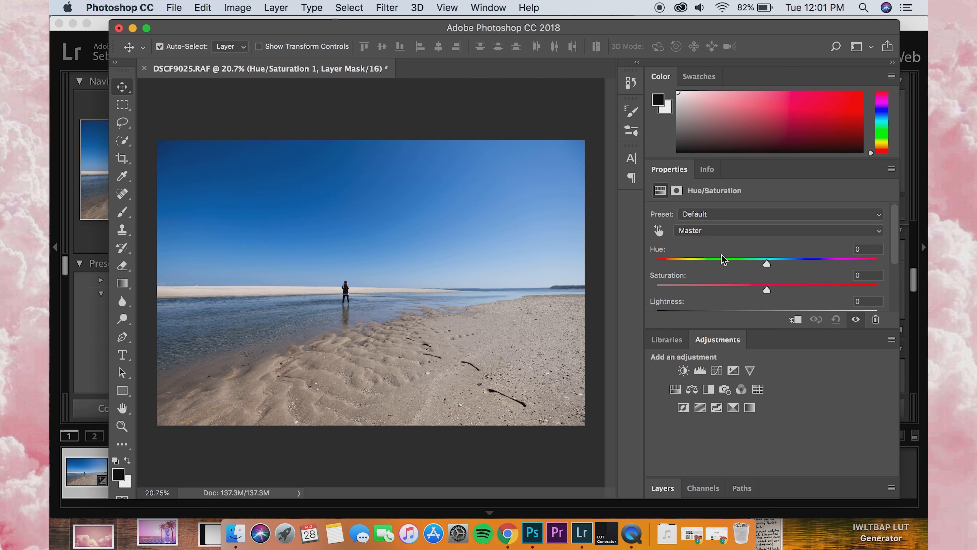
{"action": "scroll", "coordinate": [722, 258], "scroll_direction": "down", "scroll_amount": 1}
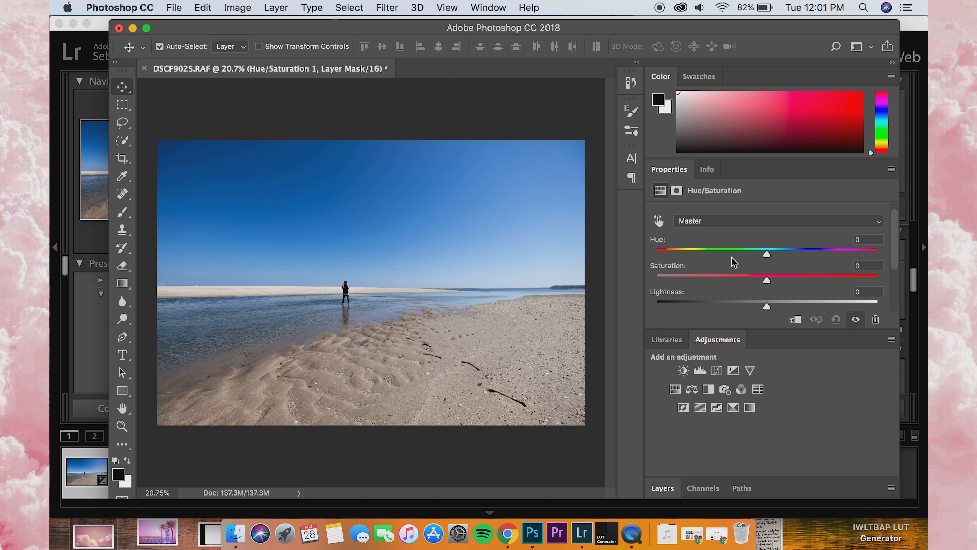
{"action": "left_click", "coordinate": [747, 224]}
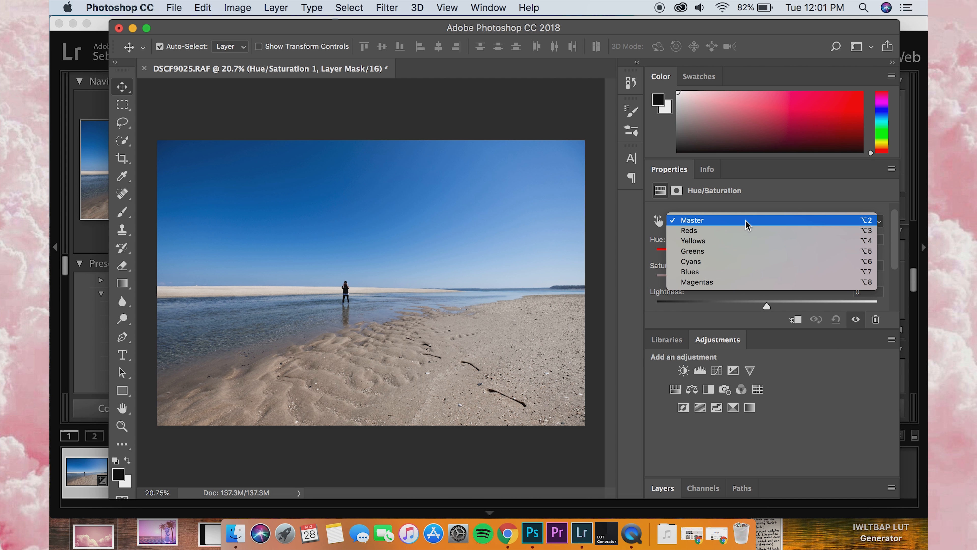
{"action": "left_click", "coordinate": [734, 273]}
{"action": "left_click_drag", "start_coordinate": [766, 257], "coordinate": [733, 256]}
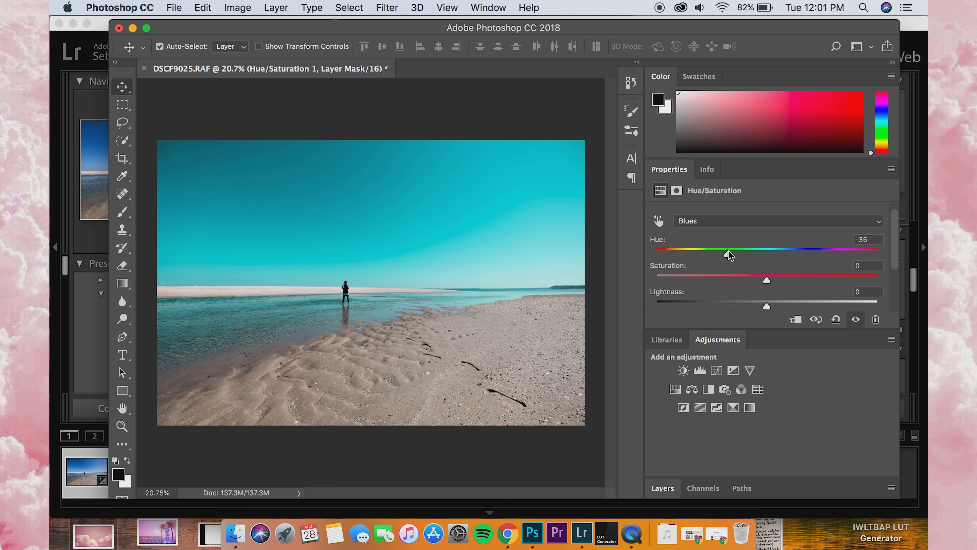
{"action": "left_click_drag", "start_coordinate": [730, 255], "coordinate": [815, 248]}
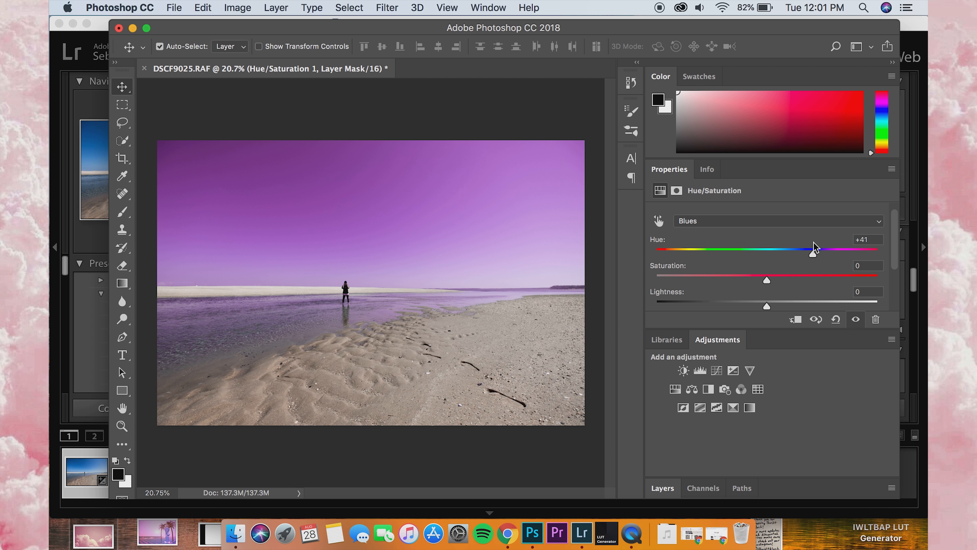
Step: Add a second mask to the Hue/Saturation layer and paint over the person's clothing in black with a 35 px soft brush
{"action": "scroll", "coordinate": [328, 300], "scroll_direction": "up", "scroll_amount": 3}
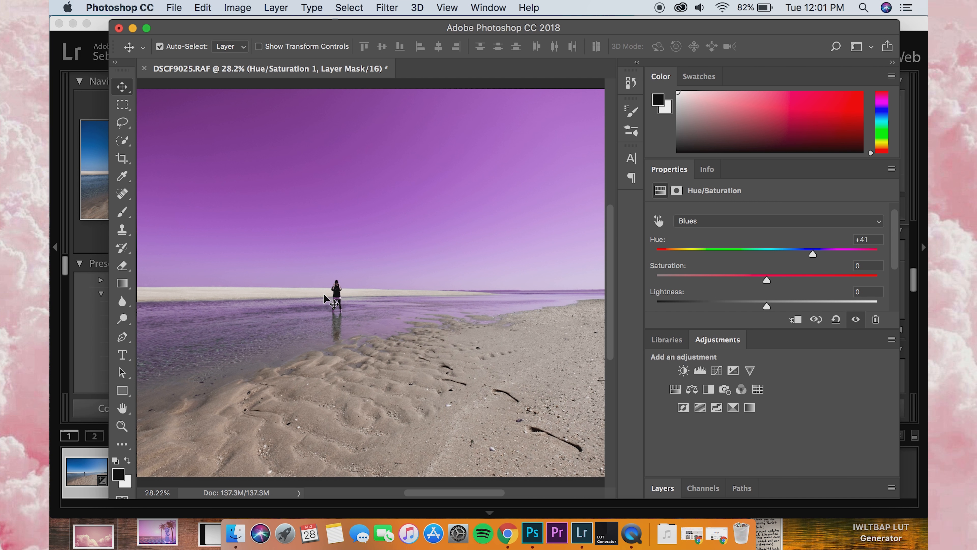
{"action": "scroll", "coordinate": [334, 304], "scroll_direction": "up", "scroll_amount": 2}
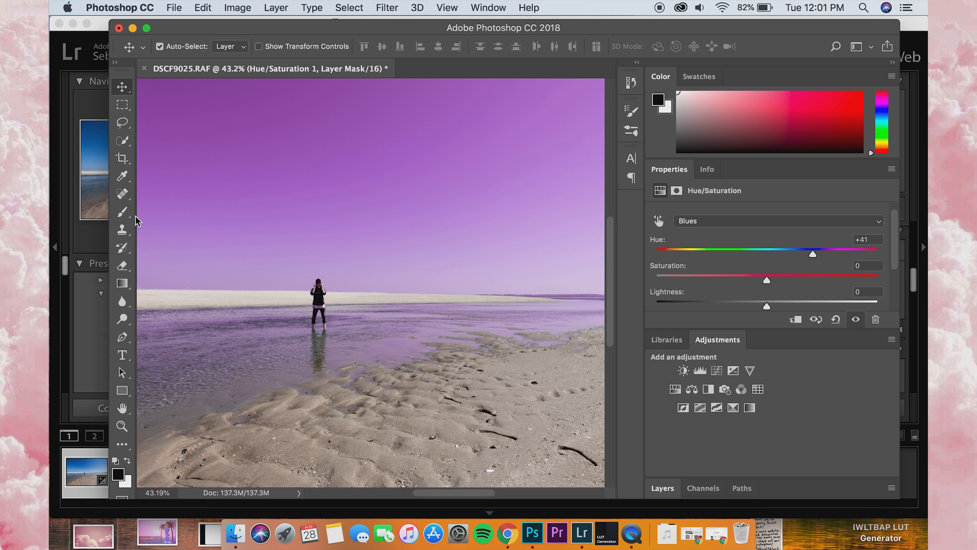
{"action": "left_click", "coordinate": [666, 489]}
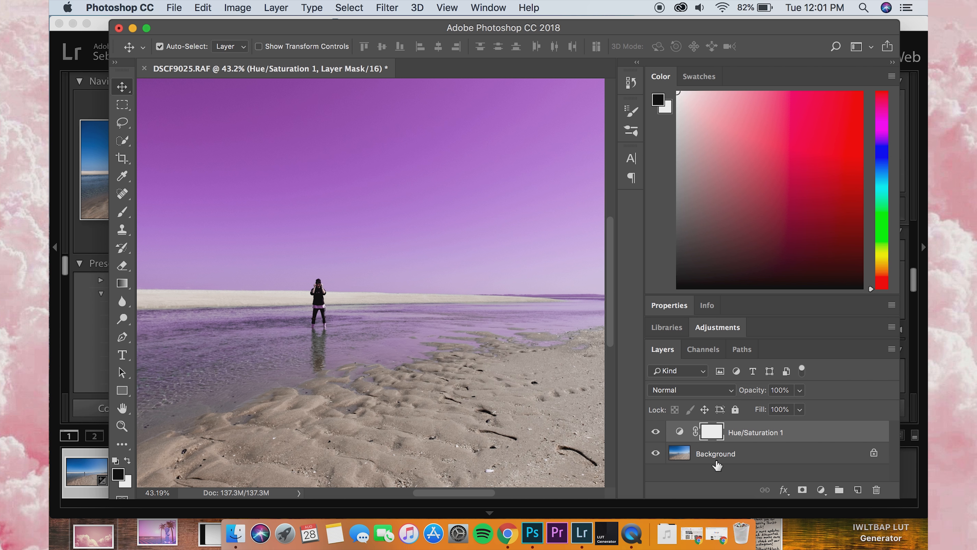
{"action": "left_click", "coordinate": [804, 491]}
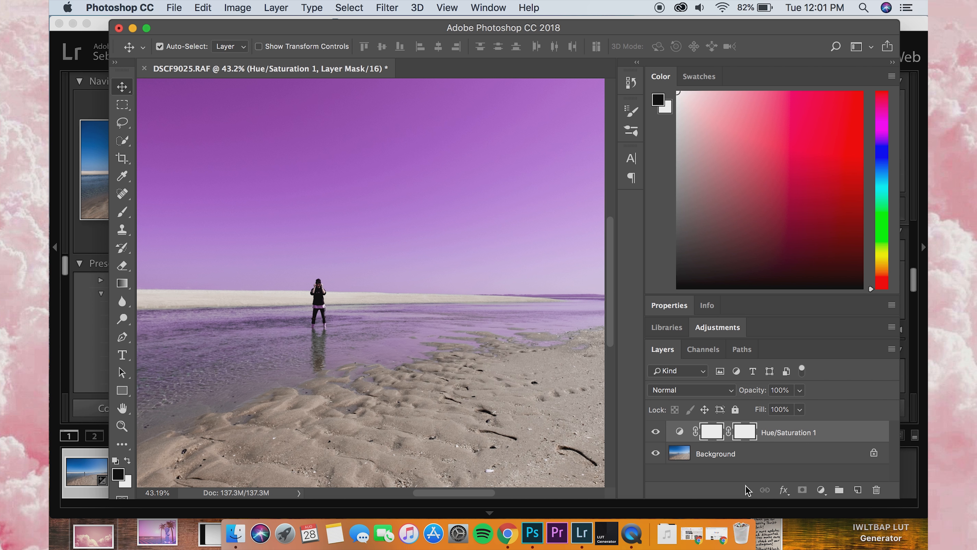
{"action": "left_click", "coordinate": [114, 213]}
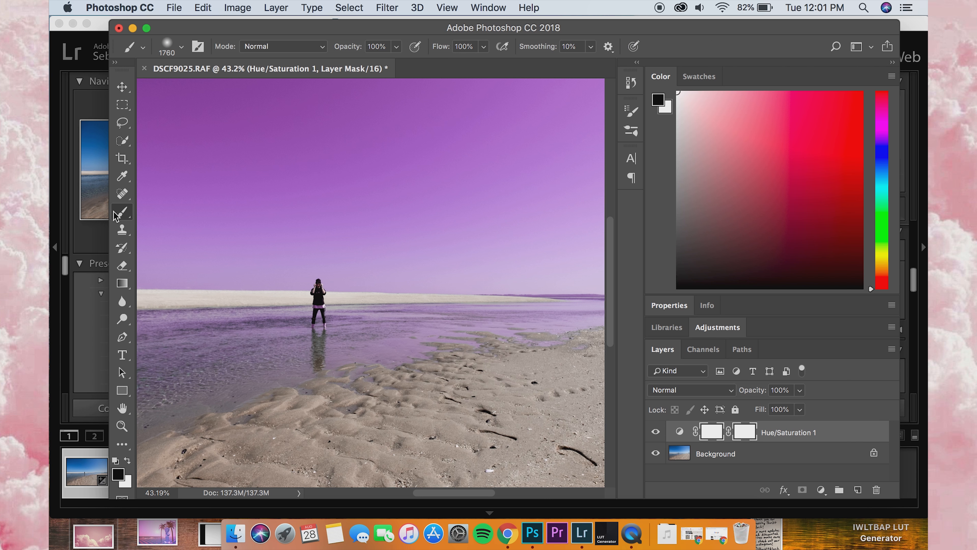
{"action": "left_click", "coordinate": [168, 40]}
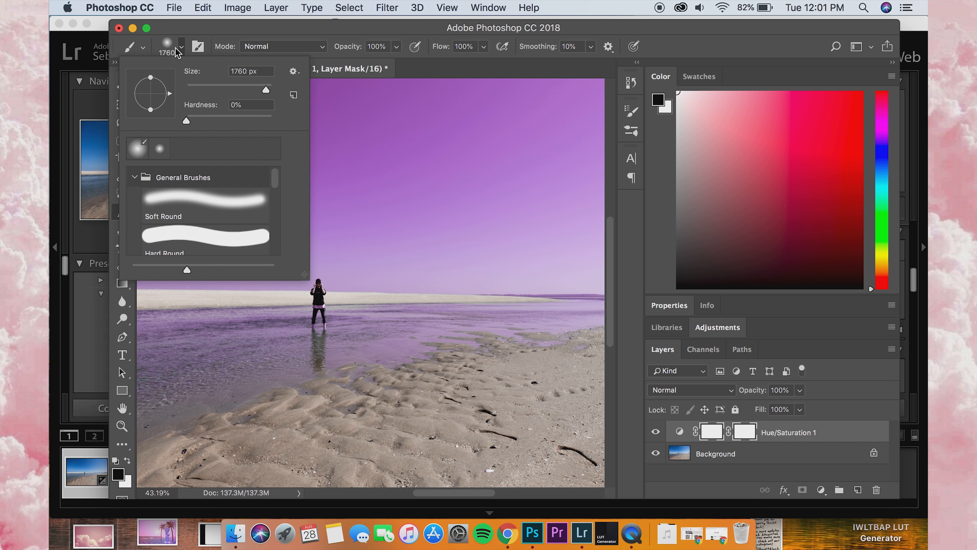
{"action": "left_click_drag", "start_coordinate": [210, 86], "coordinate": [202, 87]}
{"action": "left_click", "coordinate": [319, 307]}
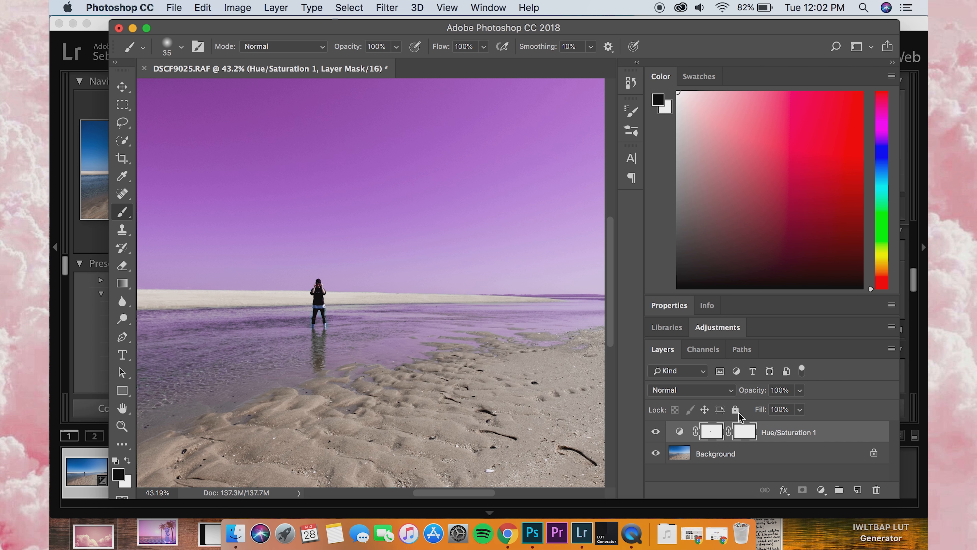
Step: Delete the Hue/Saturation adjustment layer
{"action": "left_click", "coordinate": [804, 433]}
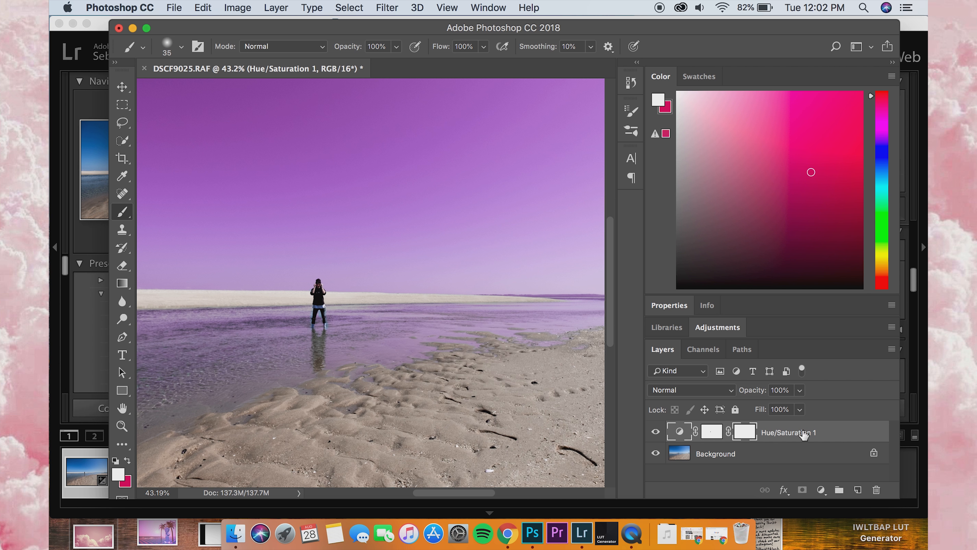
{"action": "key", "text": "BackSpace"}
Step: Add a new Hue/Saturation adjustment layer and set its Master hue to −22
{"action": "left_click", "coordinate": [710, 327]}
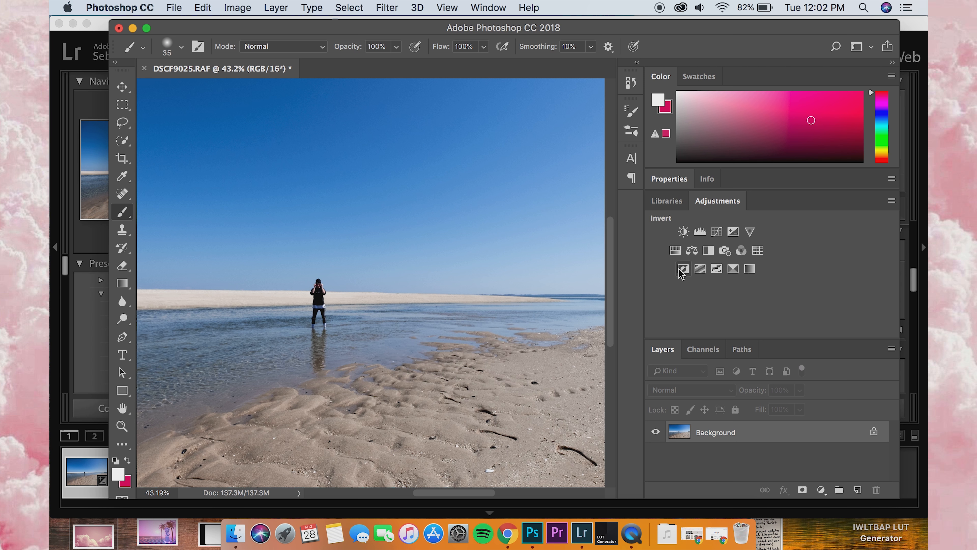
{"action": "left_click", "coordinate": [677, 250]}
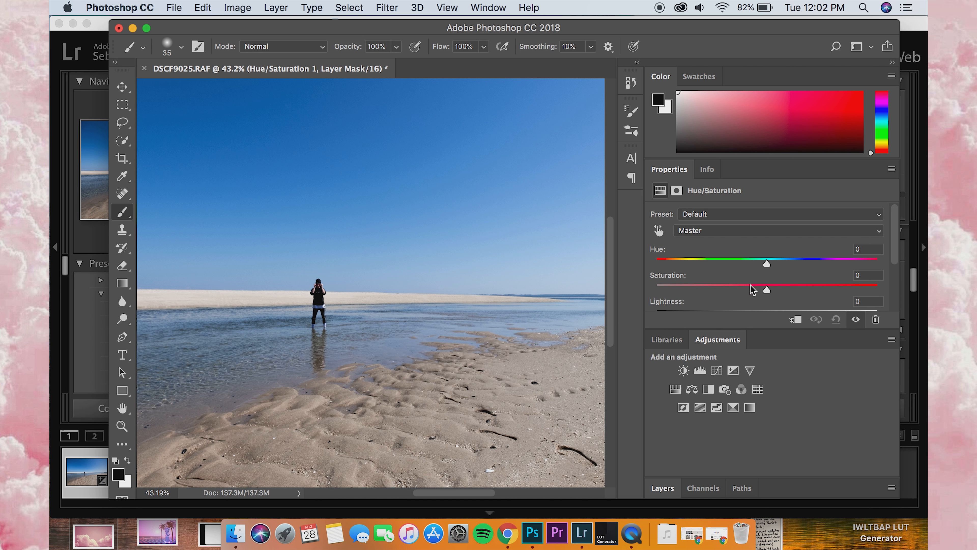
{"action": "scroll", "coordinate": [369, 283], "scroll_direction": "down", "scroll_amount": 1}
{"action": "scroll", "coordinate": [371, 283], "scroll_direction": "down", "scroll_amount": 2}
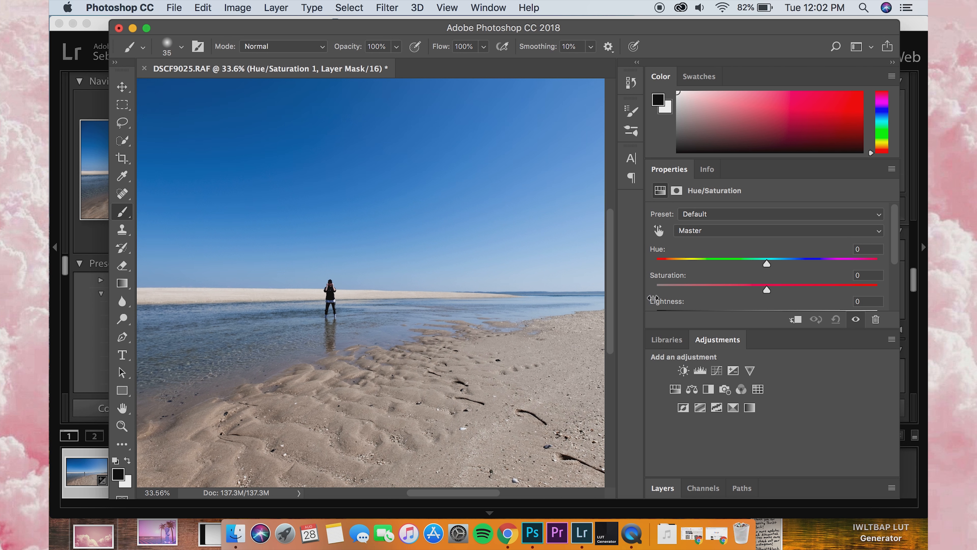
{"action": "left_click_drag", "start_coordinate": [767, 265], "coordinate": [743, 265]}
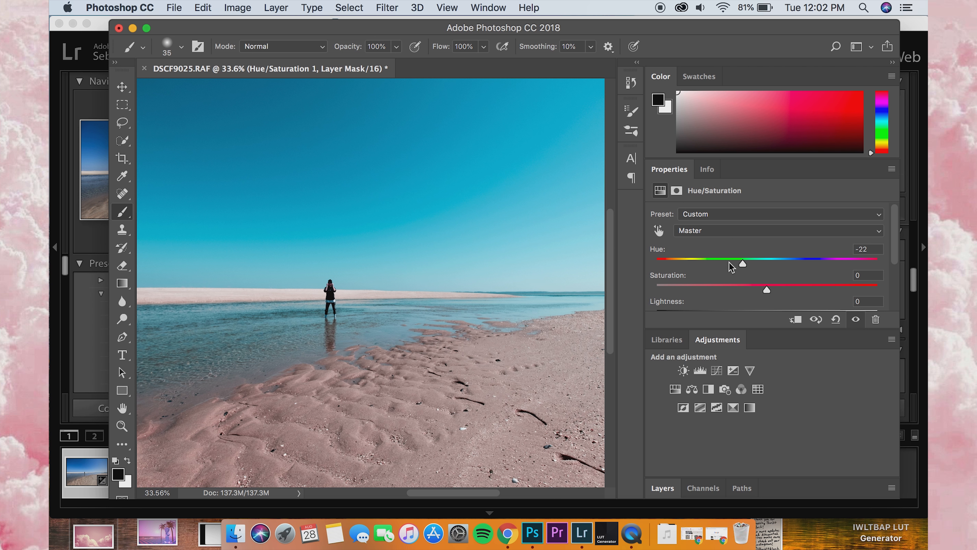
Step: Add a second mask to the Hue/Saturation layer above the beach photo
{"action": "scroll", "coordinate": [370, 297], "scroll_direction": "down", "scroll_amount": 1}
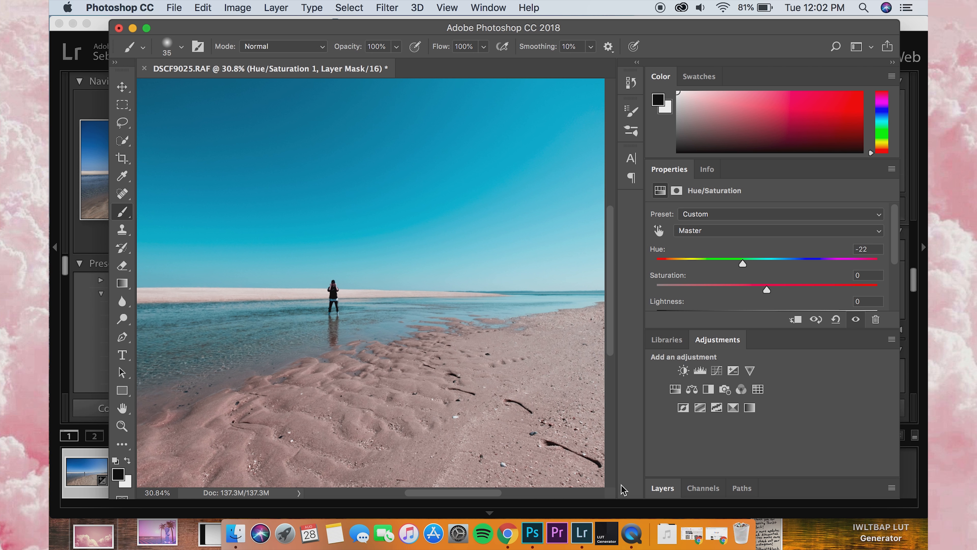
{"action": "left_click", "coordinate": [663, 487]}
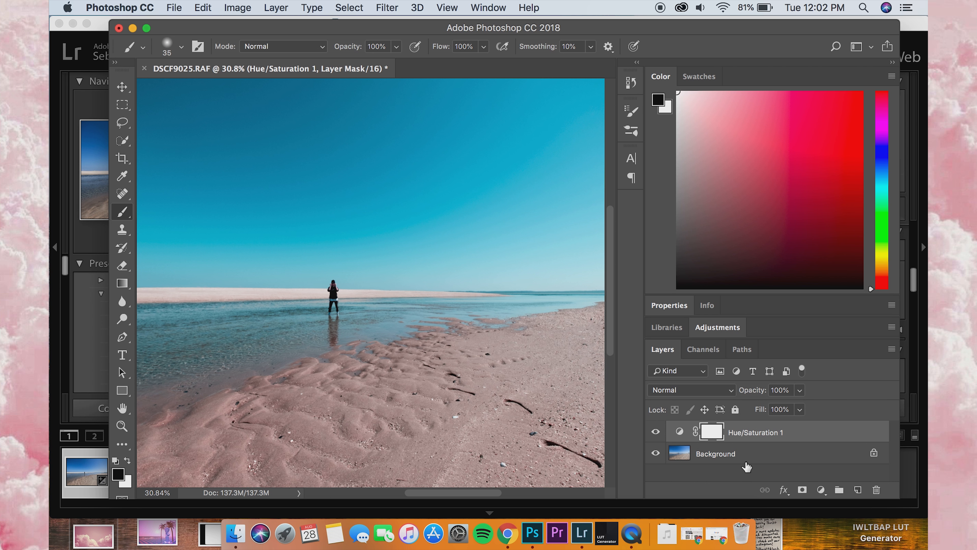
{"action": "left_click", "coordinate": [802, 489]}
Step: Mask the hue shift out of the sky by painting over it in black with a 1760 px soft brush
{"action": "left_click", "coordinate": [180, 55]}
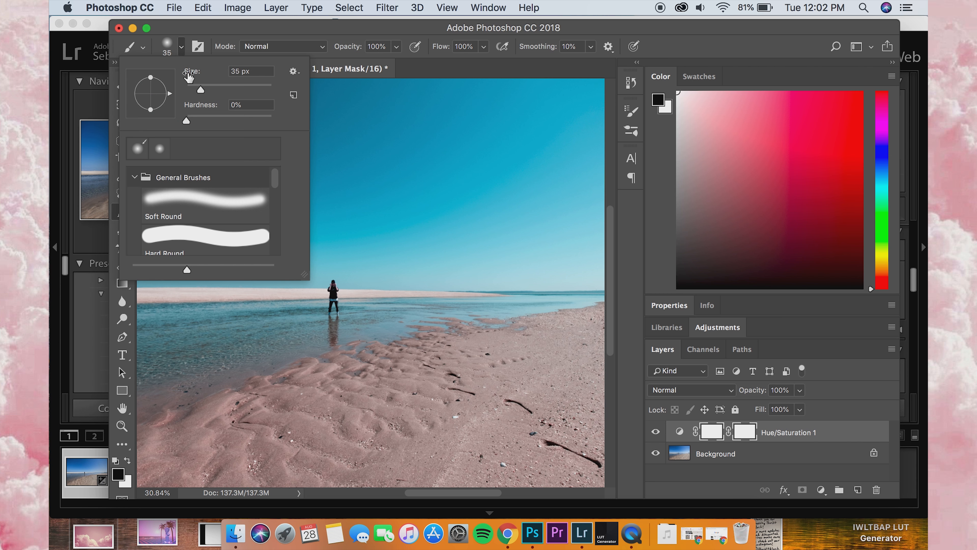
{"action": "left_click_drag", "start_coordinate": [221, 89], "coordinate": [266, 90]}
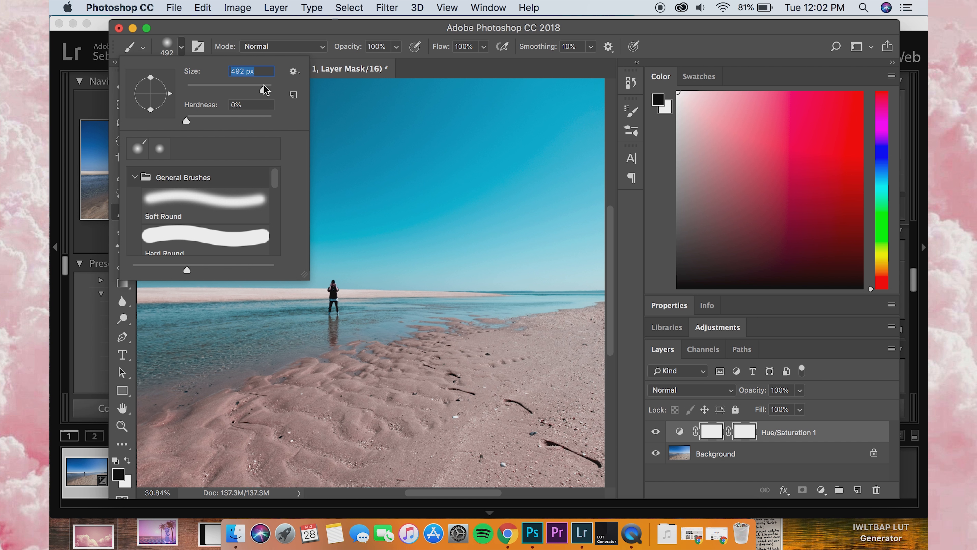
{"action": "left_click", "coordinate": [165, 52]}
{"action": "left_click", "coordinate": [179, 53]}
{"action": "left_click_drag", "start_coordinate": [266, 84], "coordinate": [269, 92]}
{"action": "left_click", "coordinate": [168, 47]}
{"action": "left_click_drag", "start_coordinate": [207, 131], "coordinate": [369, 131]}
{"action": "mouse_move", "coordinate": [517, 125]}
{"action": "left_mouse_down"}
{"action": "mouse_move", "coordinate": [572, 126]}
{"action": "mouse_move", "coordinate": [497, 111]}
{"action": "mouse_move", "coordinate": [493, 137]}
{"action": "mouse_move", "coordinate": [577, 146]}
{"action": "left_mouse_up"}
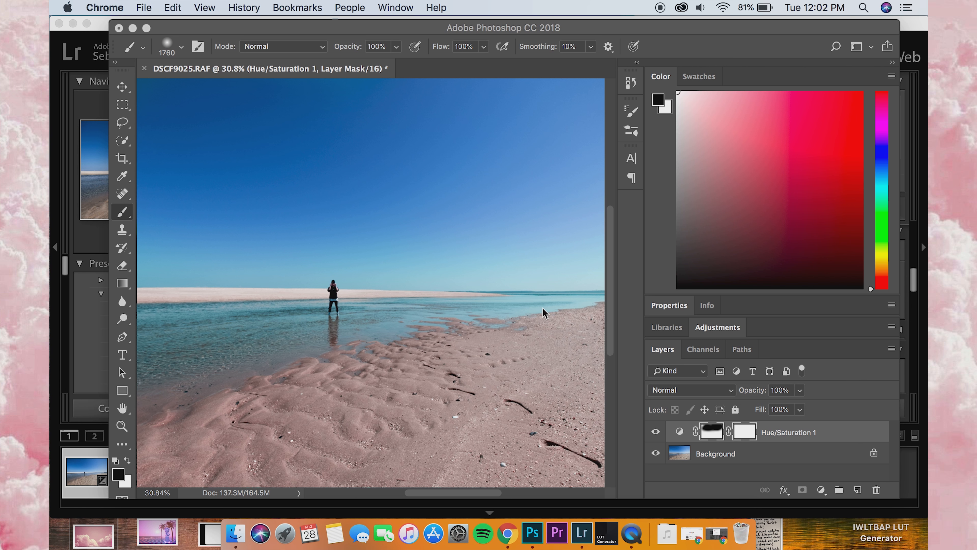
Step: Switch to Chrome and search Google Images for "vaporwave"
{"action": "left_click", "coordinate": [685, 533]}
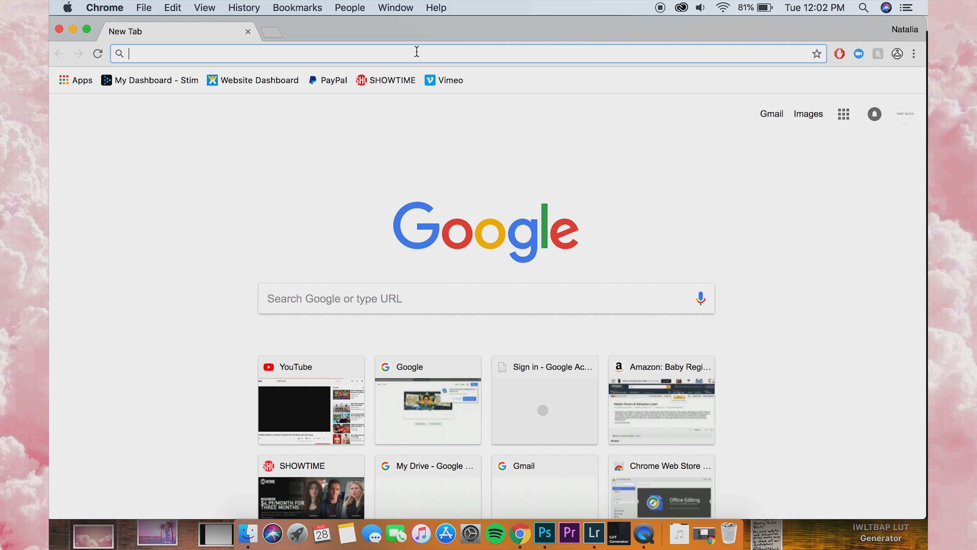
{"action": "type", "text": "va"}
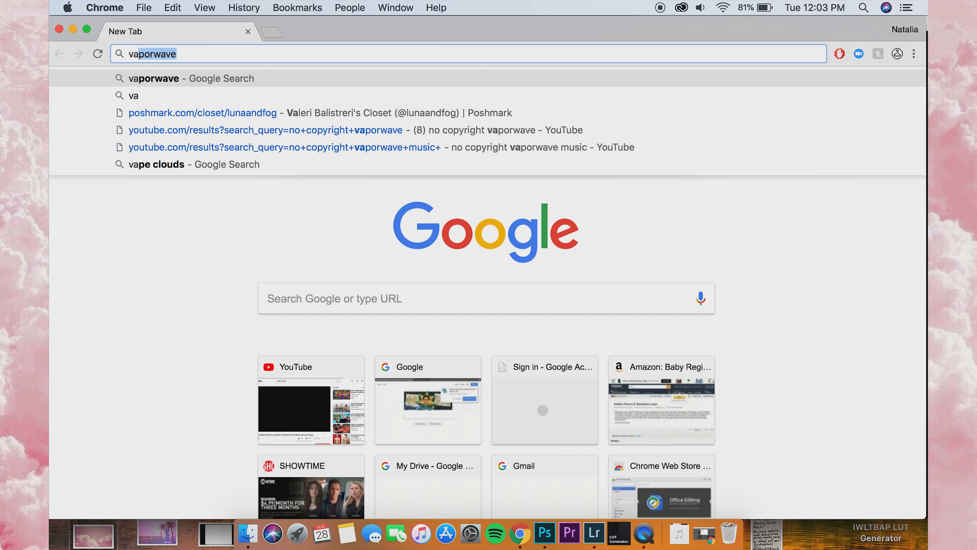
{"action": "type", "text": "porwave"}
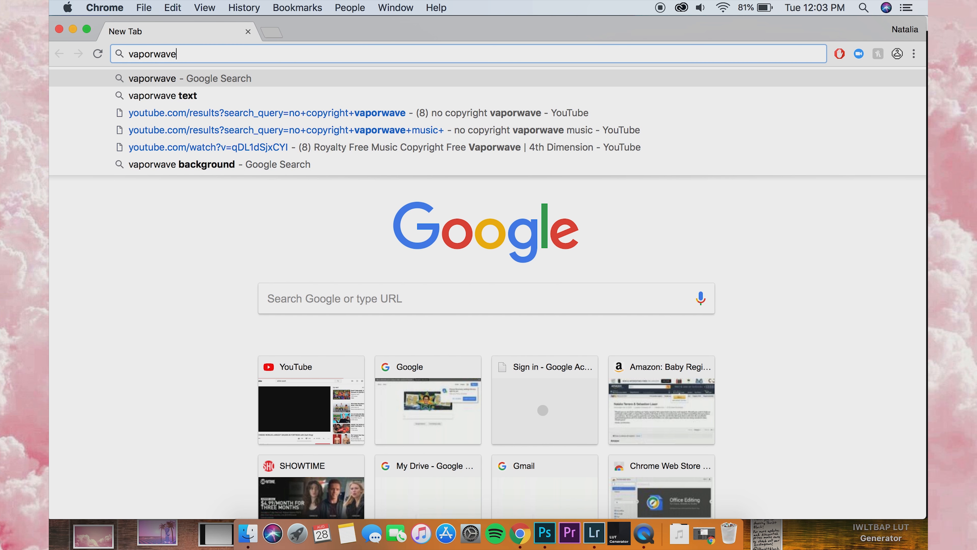
{"action": "key", "text": "Return"}
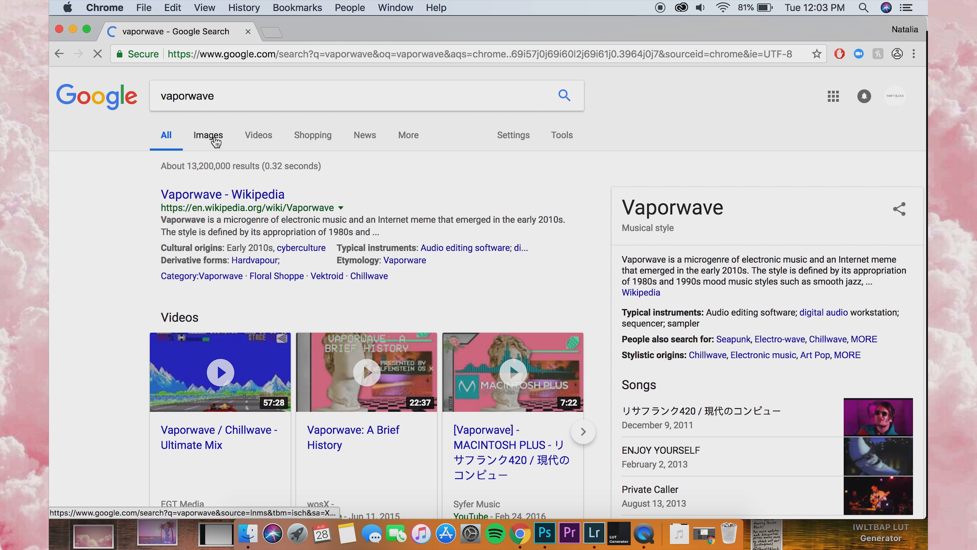
{"action": "left_click", "coordinate": [215, 142]}
Step: Browse the vaporwave images and preview the pink one with palm trees and a statue on a checkered floor
{"action": "scroll", "coordinate": [253, 264], "scroll_direction": "down", "scroll_amount": 2}
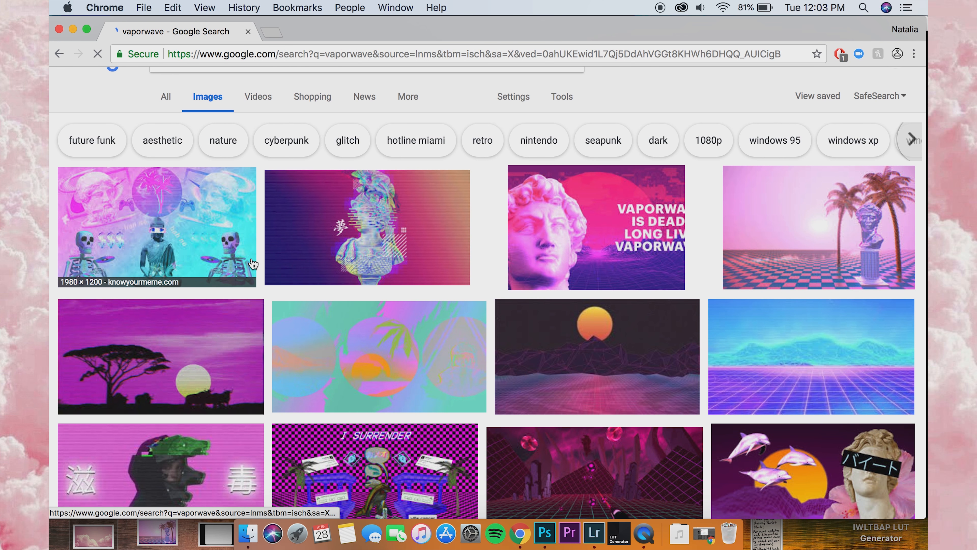
{"action": "scroll", "coordinate": [252, 264], "scroll_direction": "down", "scroll_amount": 1}
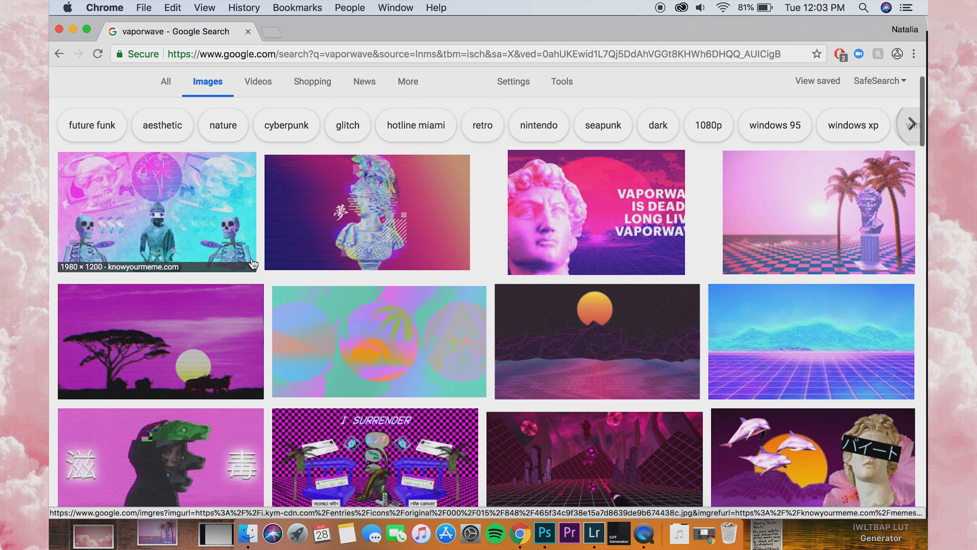
{"action": "left_click", "coordinate": [774, 239]}
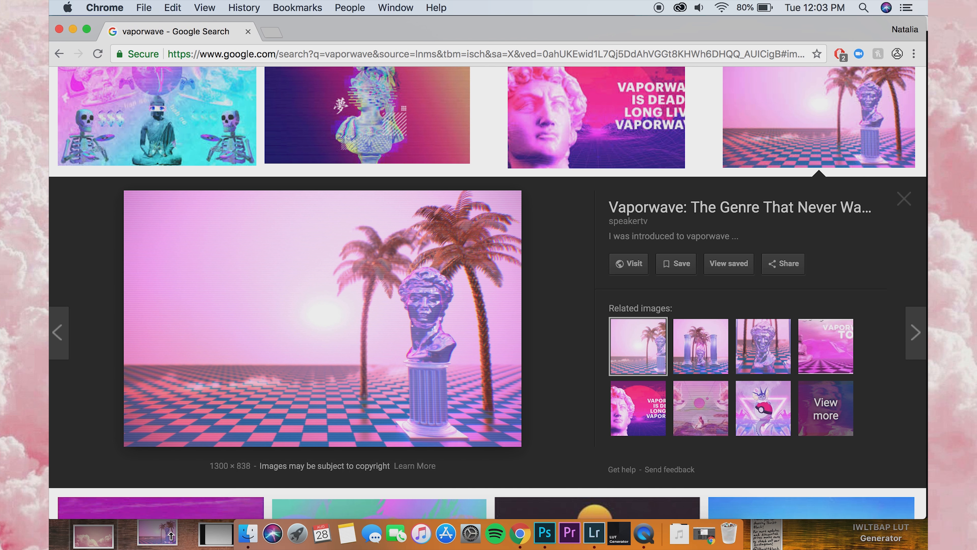
{"action": "scroll", "coordinate": [846, 185], "scroll_direction": "up", "scroll_amount": 5}
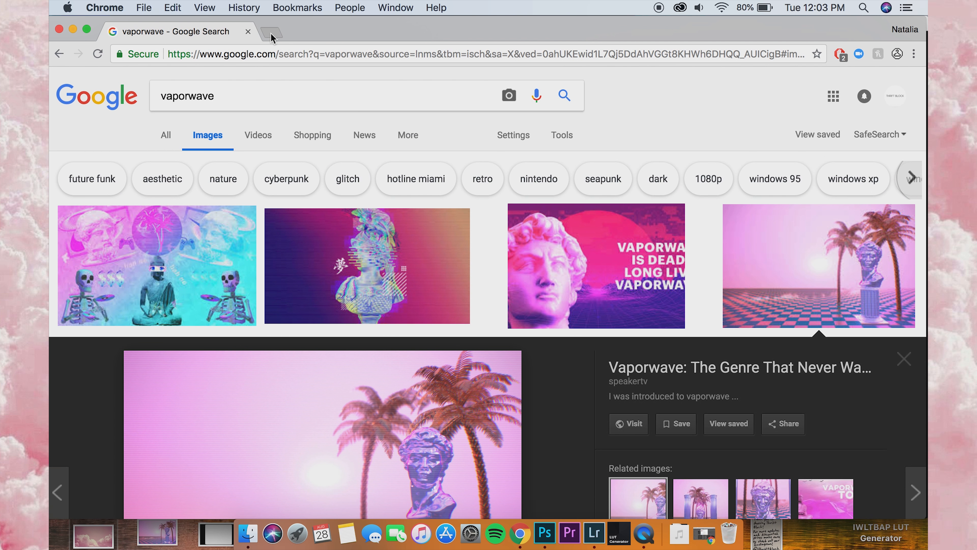
Step: Search Google Images for "pink clouds" in a new browser tab
{"action": "left_click", "coordinate": [272, 32]}
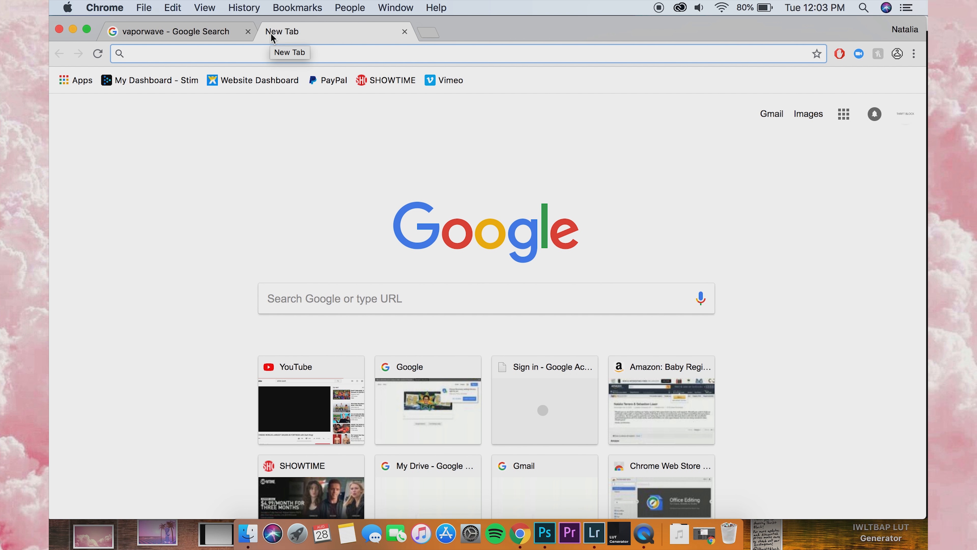
{"action": "type", "text": "pink clouds"}
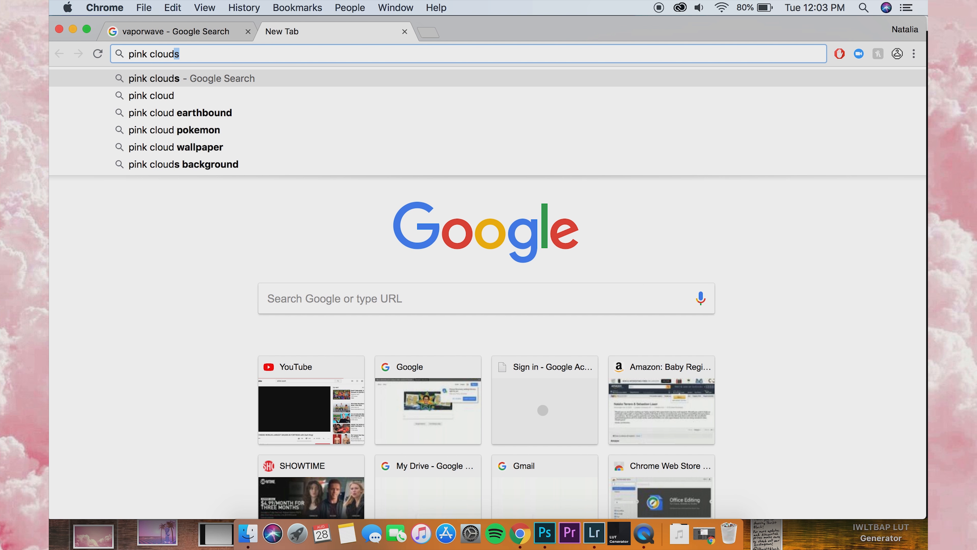
{"action": "key", "text": "Return"}
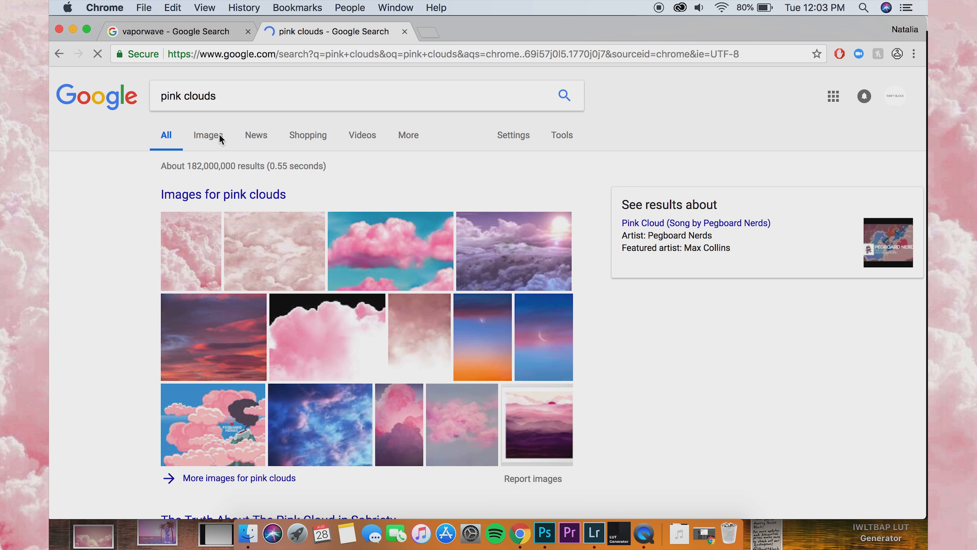
{"action": "left_click", "coordinate": [212, 136]}
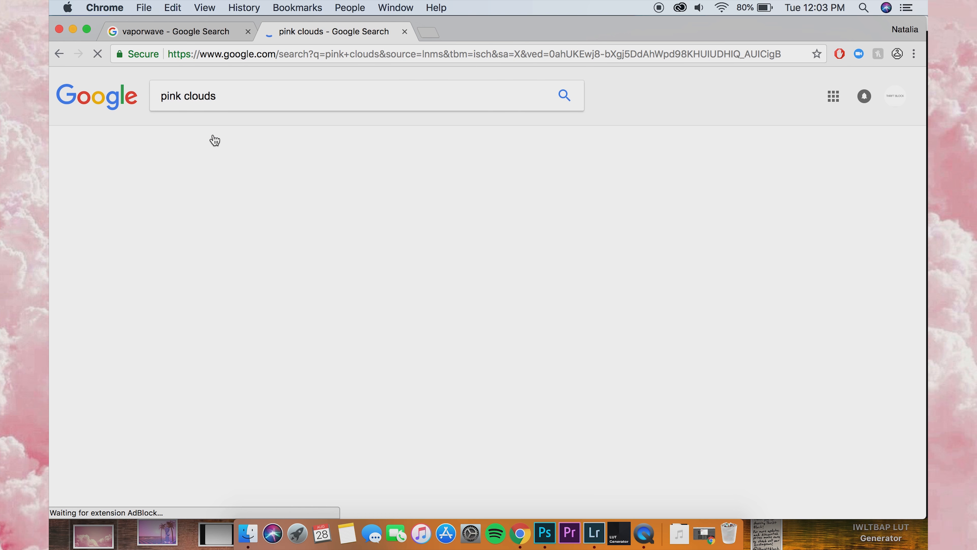
Step: Browse the pink cloud images and preview the wide pale-pink cloud picture from Flickr
{"action": "scroll", "coordinate": [433, 394], "scroll_direction": "down", "scroll_amount": 6}
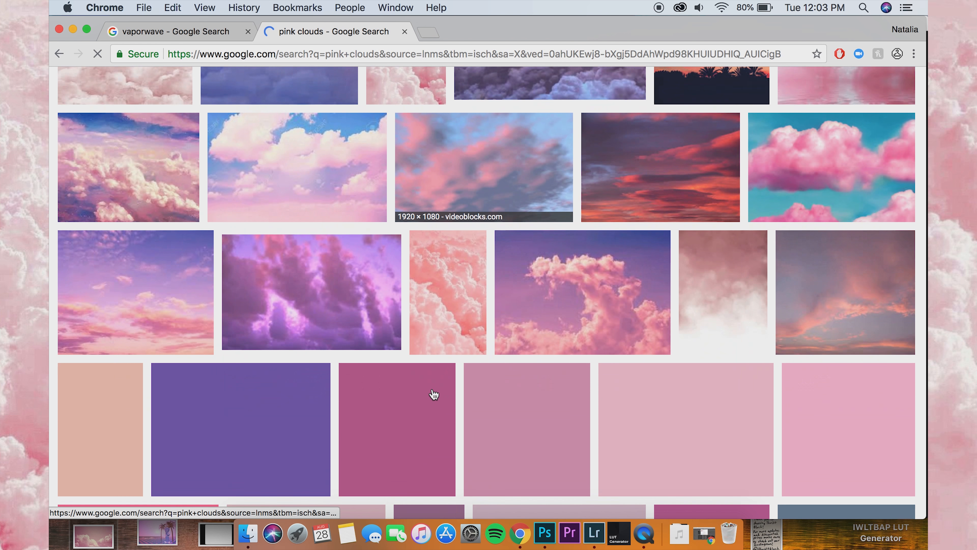
{"action": "scroll", "coordinate": [433, 394], "scroll_direction": "down", "scroll_amount": 15}
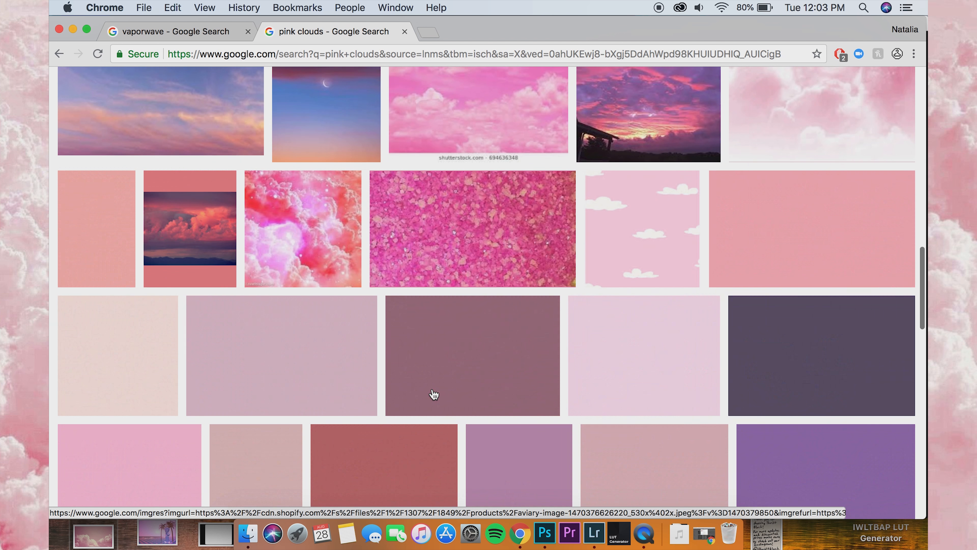
{"action": "scroll", "coordinate": [434, 394], "scroll_direction": "down", "scroll_amount": 15}
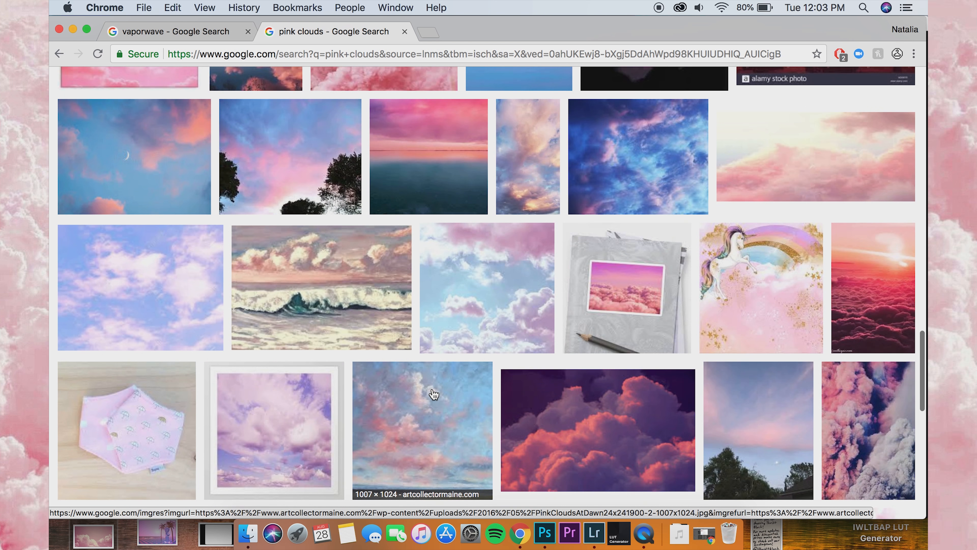
{"action": "scroll", "coordinate": [434, 394], "scroll_direction": "down", "scroll_amount": 15}
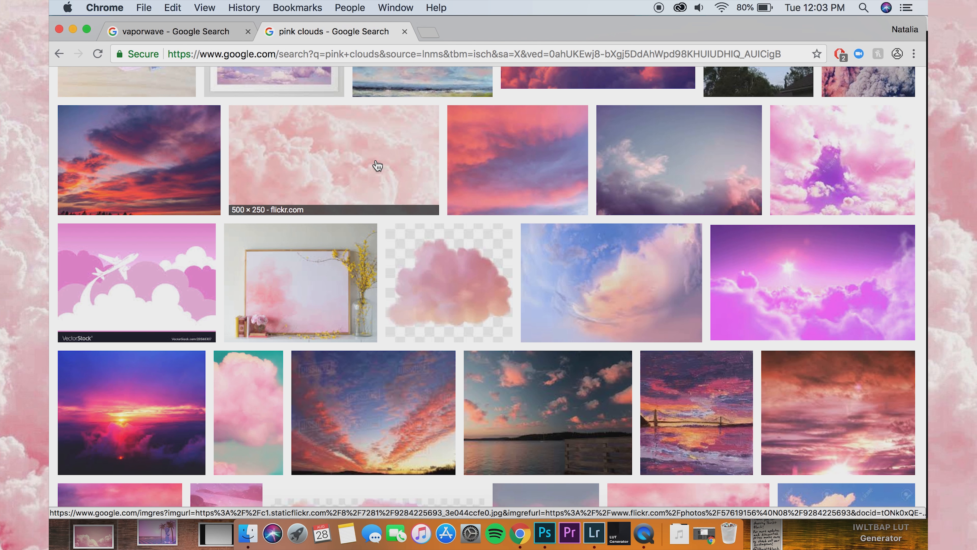
{"action": "left_click", "coordinate": [377, 166]}
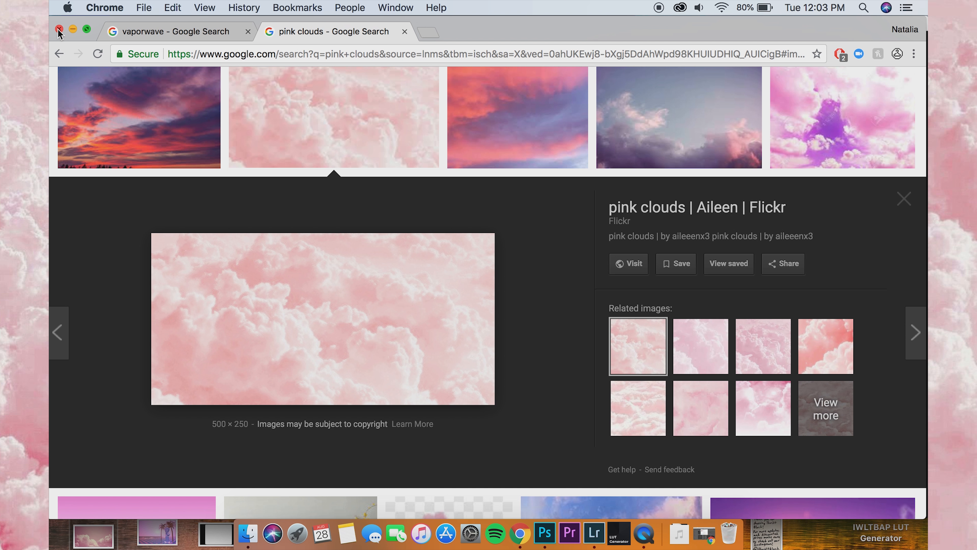
Step: Close the Chrome window and open the desktop file pink-clouding-sadness-breakdown.jpg in Photoshop
{"action": "left_click", "coordinate": [59, 29]}
{"action": "left_click", "coordinate": [164, 533]}
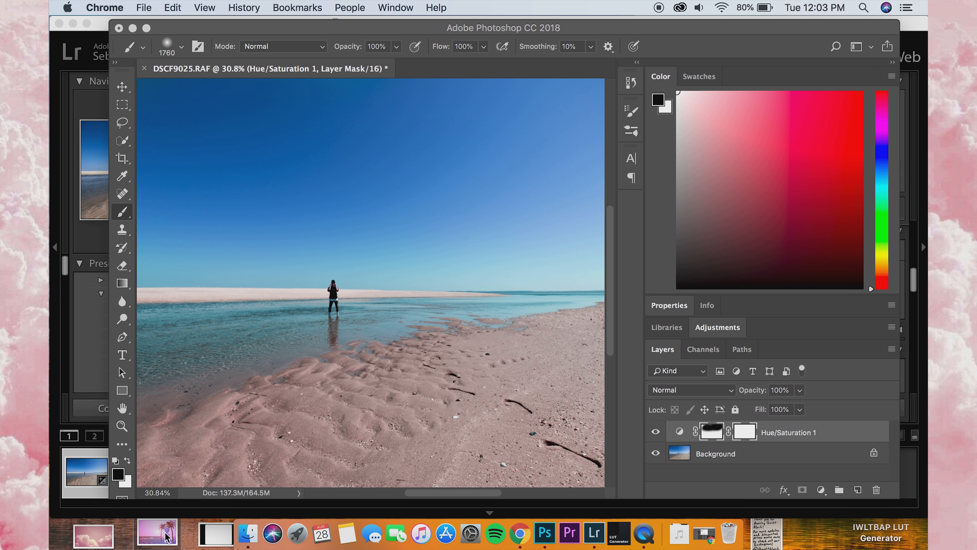
{"action": "left_click", "coordinate": [91, 541]}
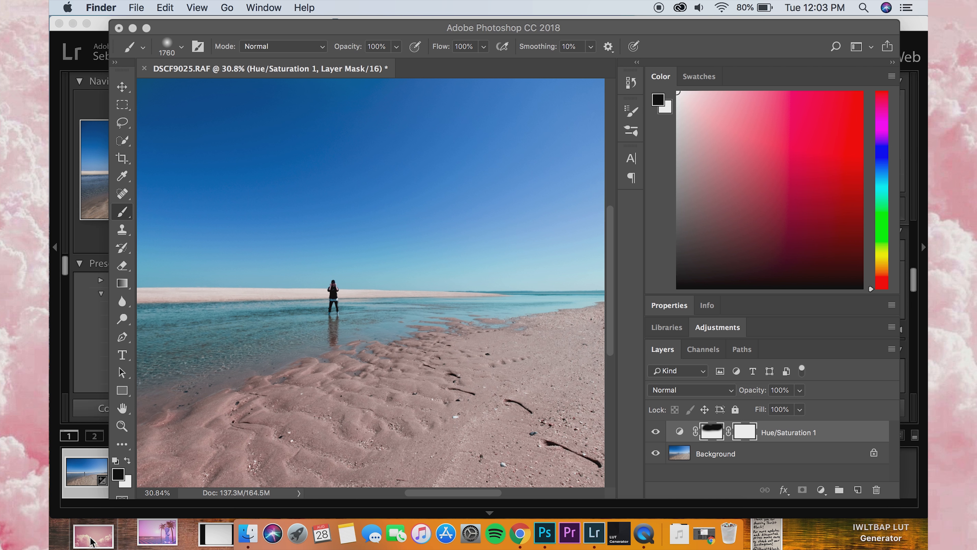
{"action": "right_click", "coordinate": [91, 541]}
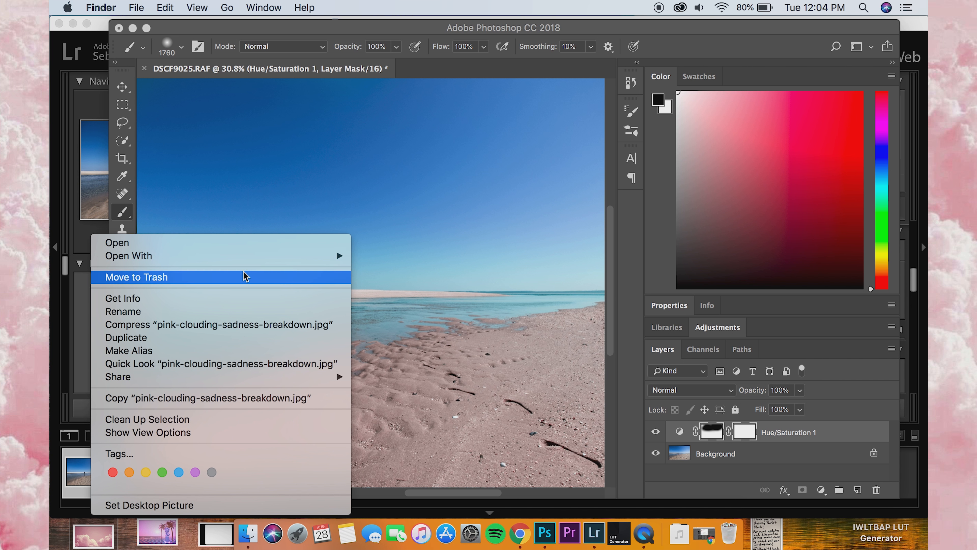
{"action": "mouse_move", "coordinate": [262, 256]}
{"action": "left_click", "coordinate": [439, 279]}
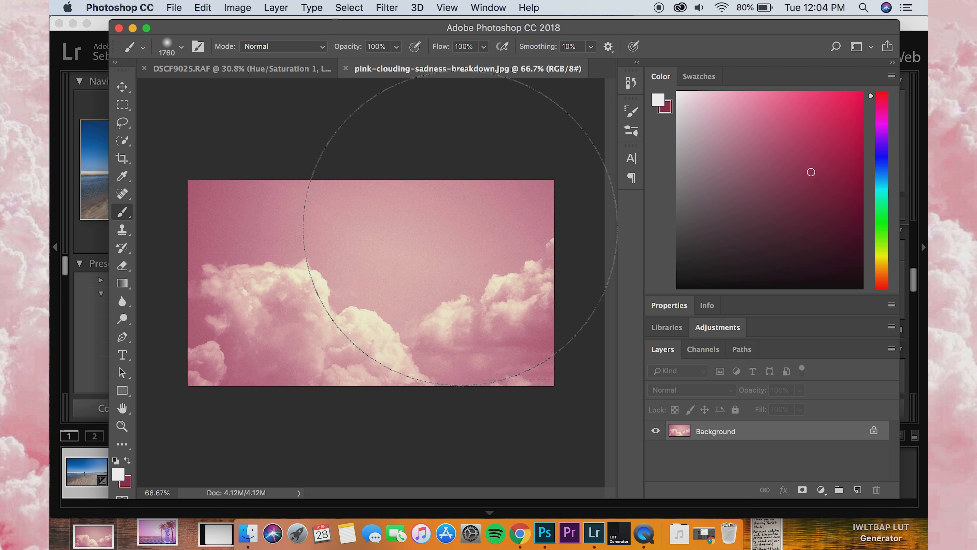
Step: Copy the entire pink cloud image and paste it as a layer into the DSCF9025.RAF beach photo
{"action": "key", "text": "super+a"}
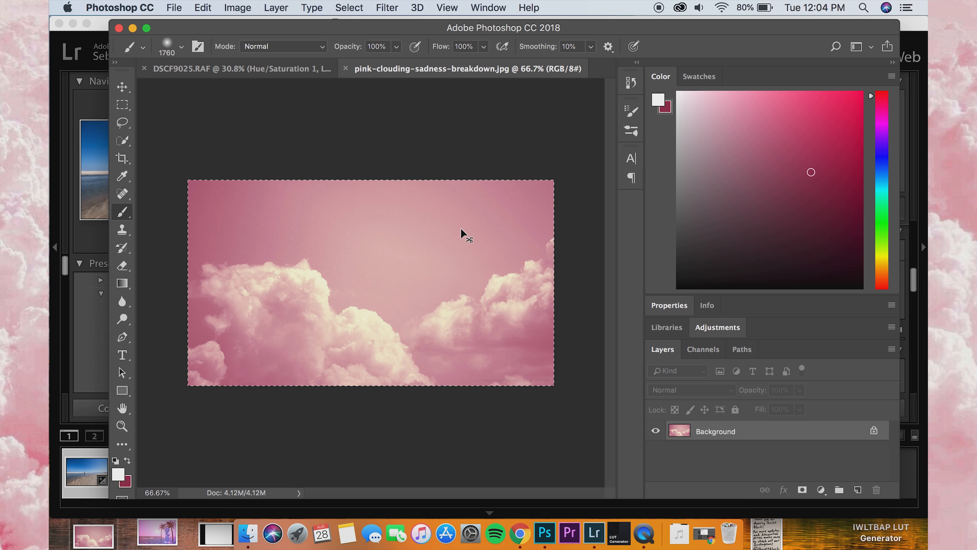
{"action": "key", "text": "super+c"}
{"action": "left_click", "coordinate": [239, 68]}
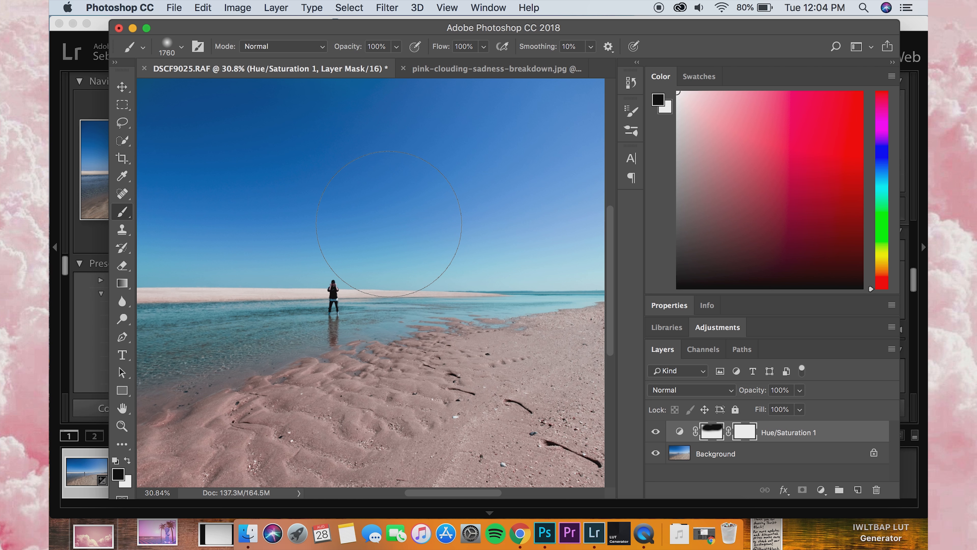
{"action": "key", "text": "super+v"}
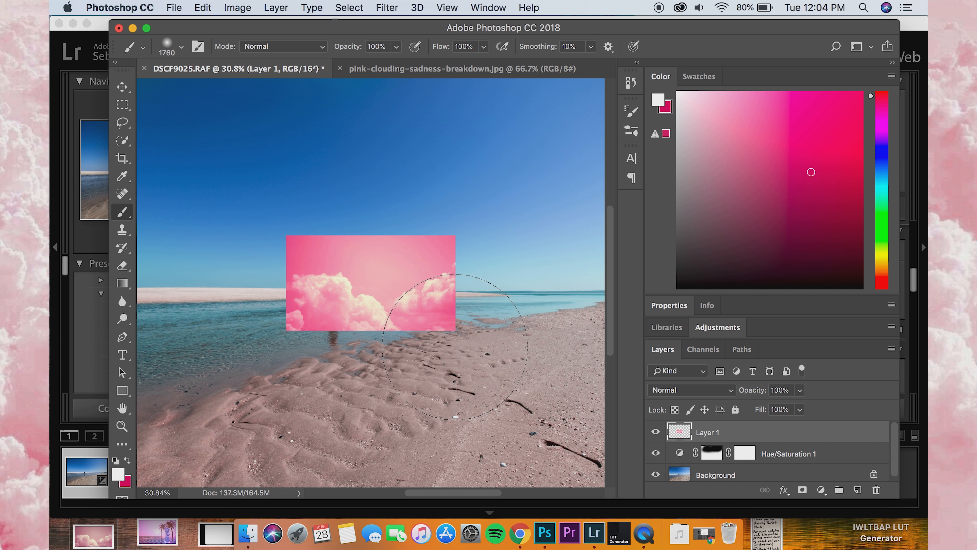
Step: Free-transform the pasted cloud layer, scaling it to about 148.5% and moving it up into the sky
{"action": "left_click", "coordinate": [122, 87]}
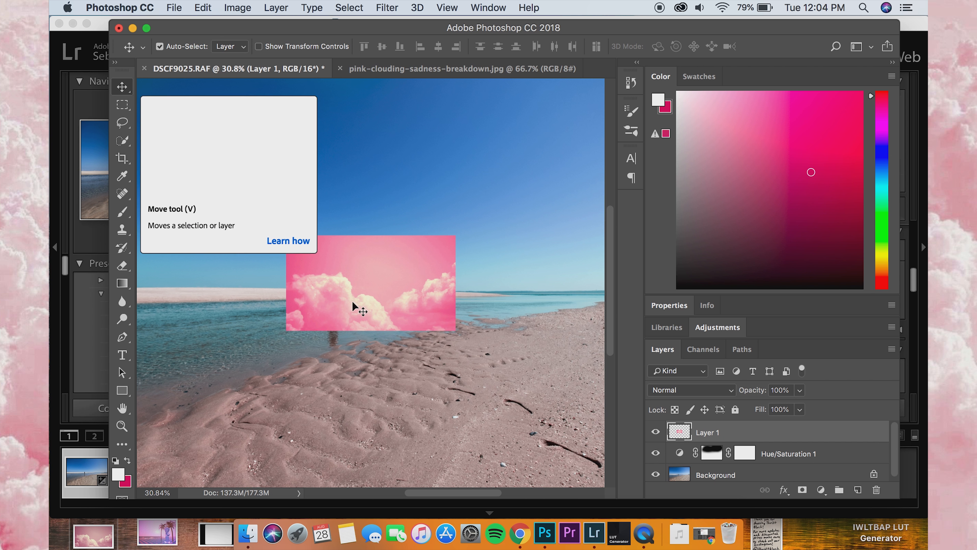
{"action": "key", "text": "super+t"}
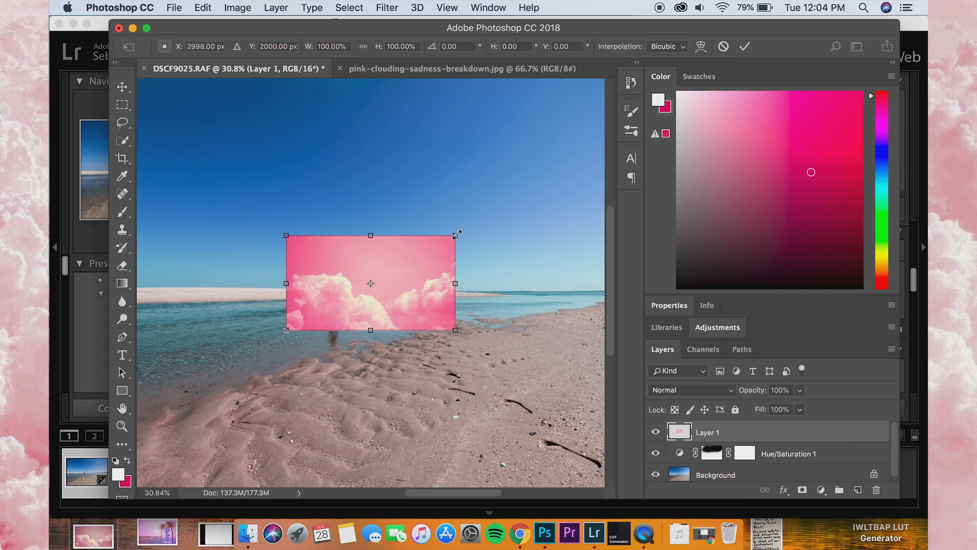
{"action": "left_click_drag", "start_coordinate": [463, 223], "coordinate": [525, 170]}
{"action": "left_click_drag", "start_coordinate": [498, 245], "coordinate": [448, 175]}
{"action": "scroll", "coordinate": [446, 247], "scroll_direction": "up", "scroll_amount": 1}
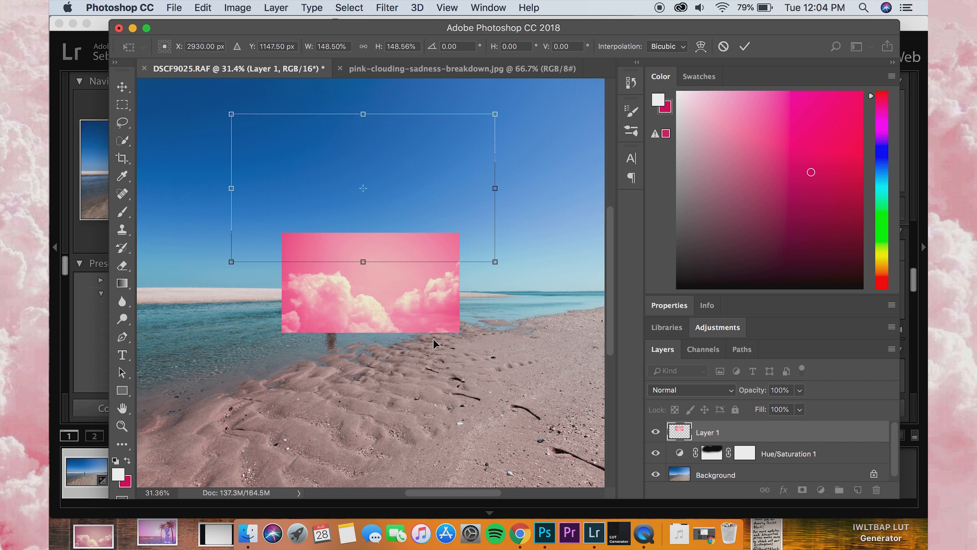
{"action": "scroll", "coordinate": [433, 343], "scroll_direction": "down", "scroll_amount": 3}
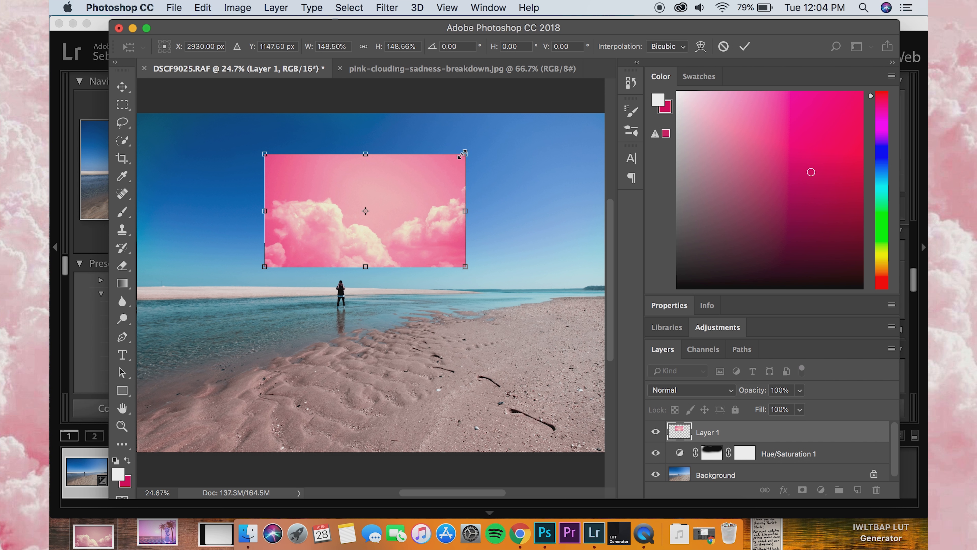
Step: Stretch the pasted cloud layer to 375% width and about 398.67% height, covering the sky down to the horizon, and apply the transform
{"action": "left_click_drag", "start_coordinate": [465, 153], "coordinate": [546, 69]}
{"action": "scroll", "coordinate": [409, 279], "scroll_direction": "down", "scroll_amount": 2}
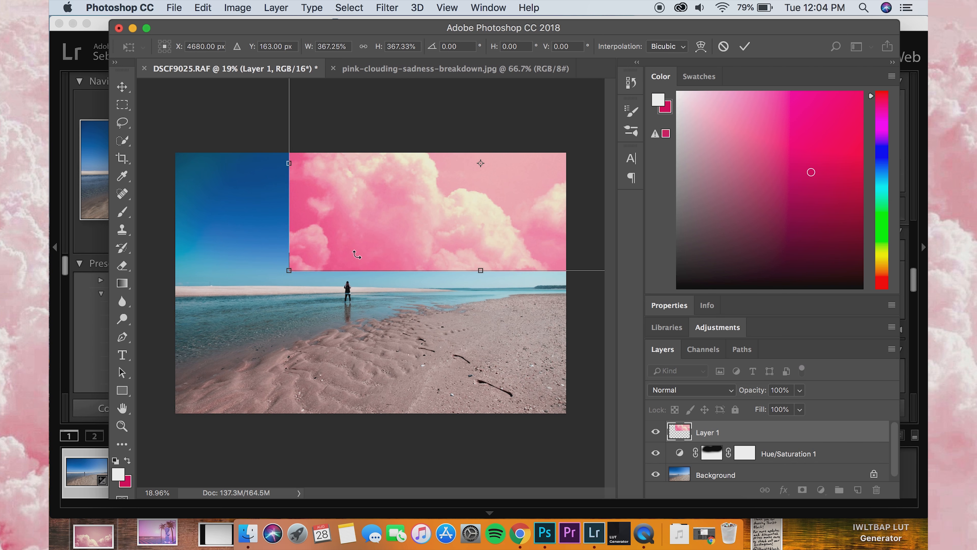
{"action": "left_click_drag", "start_coordinate": [410, 221], "coordinate": [274, 206]}
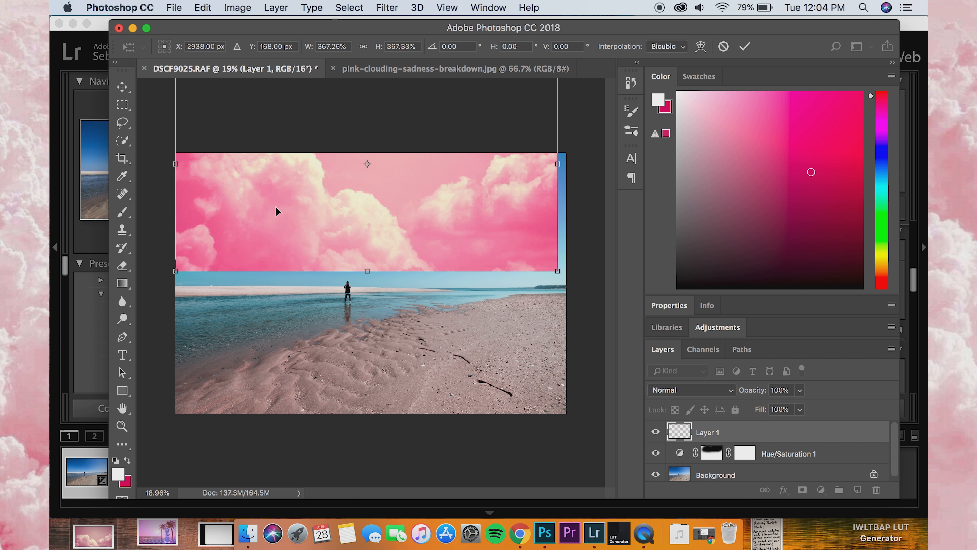
{"action": "left_click_drag", "start_coordinate": [556, 169], "coordinate": [565, 169]}
{"action": "left_click_drag", "start_coordinate": [369, 271], "coordinate": [364, 289]}
{"action": "scroll", "coordinate": [345, 326], "scroll_direction": "up", "scroll_amount": 1}
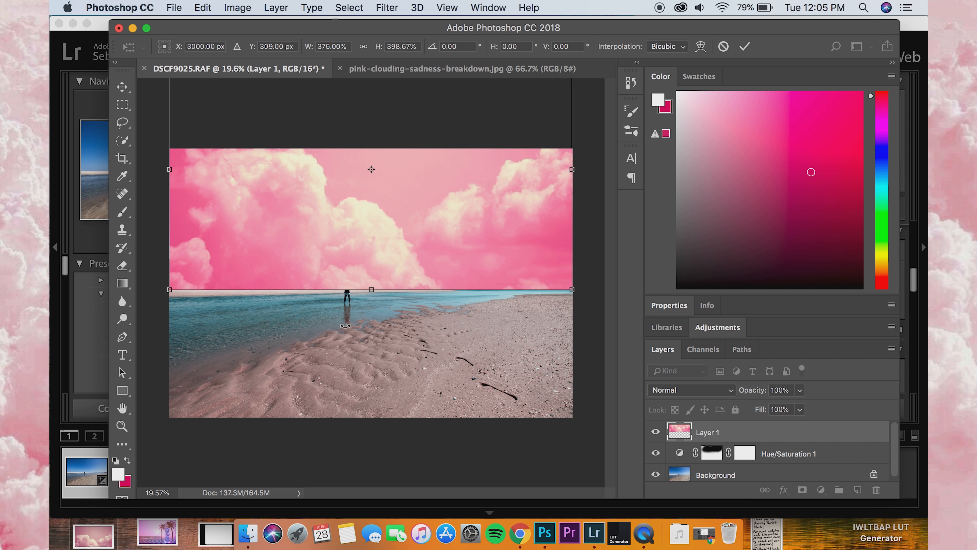
{"action": "left_click", "coordinate": [122, 88]}
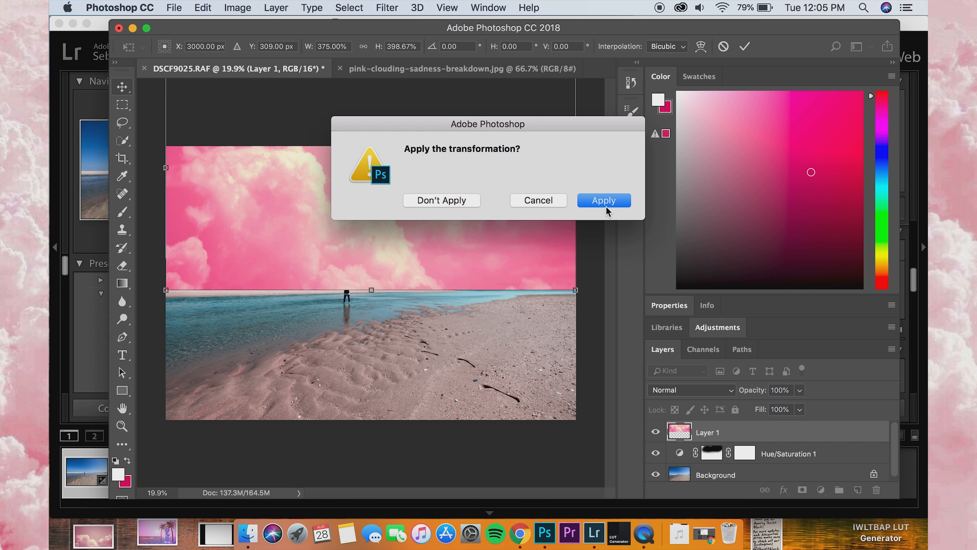
{"action": "left_click", "coordinate": [606, 207]}
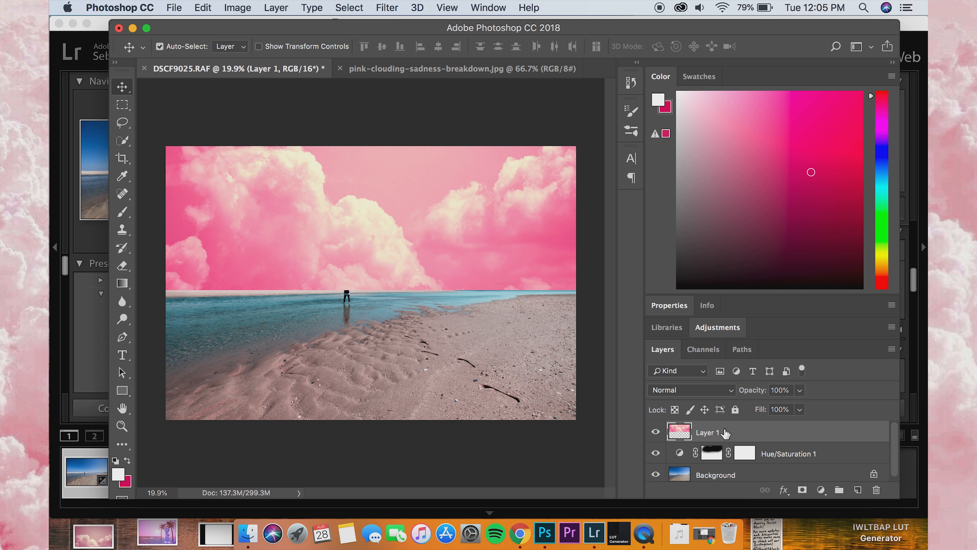
Step: Add a layer mask to Layer 1 and paint black along the horizon with the soft 1760 px brush to fade the clouds' lower edge
{"action": "left_click", "coordinate": [803, 491]}
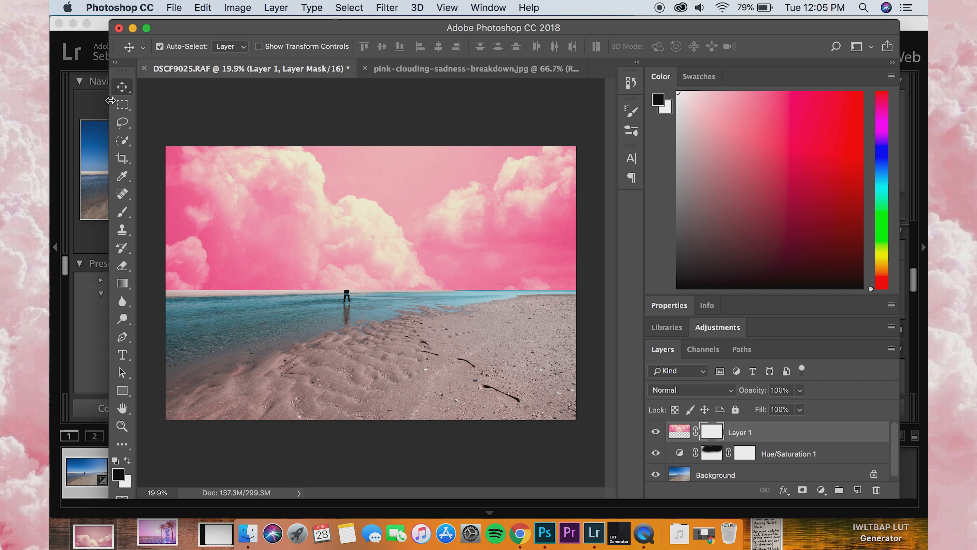
{"action": "left_click", "coordinate": [121, 218]}
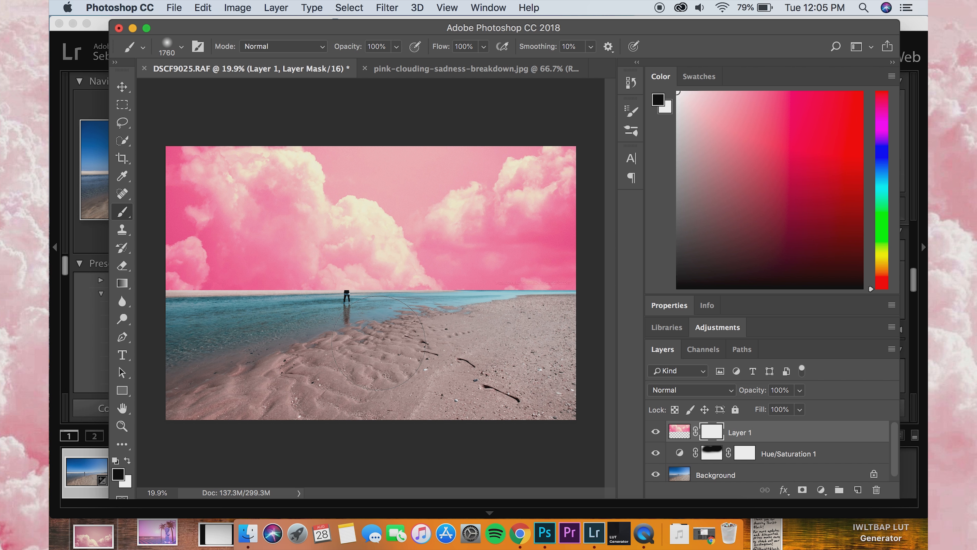
{"action": "mouse_move", "coordinate": [381, 333]}
{"action": "left_mouse_down"}
{"action": "mouse_move", "coordinate": [159, 336]}
{"action": "mouse_move", "coordinate": [245, 332]}
{"action": "left_mouse_up"}
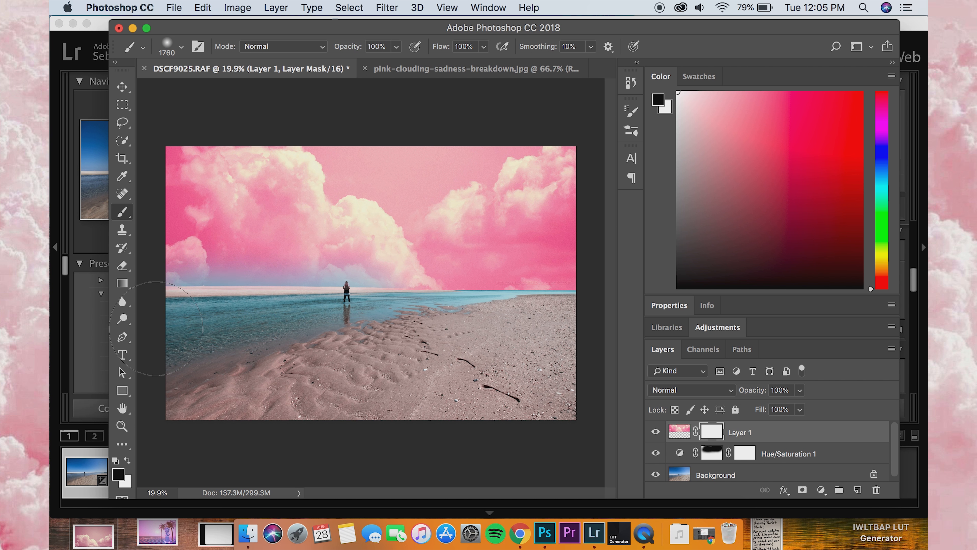
{"action": "mouse_move", "coordinate": [350, 329]}
{"action": "left_mouse_down"}
{"action": "mouse_move", "coordinate": [586, 324]}
{"action": "mouse_move", "coordinate": [387, 336]}
{"action": "left_mouse_up"}
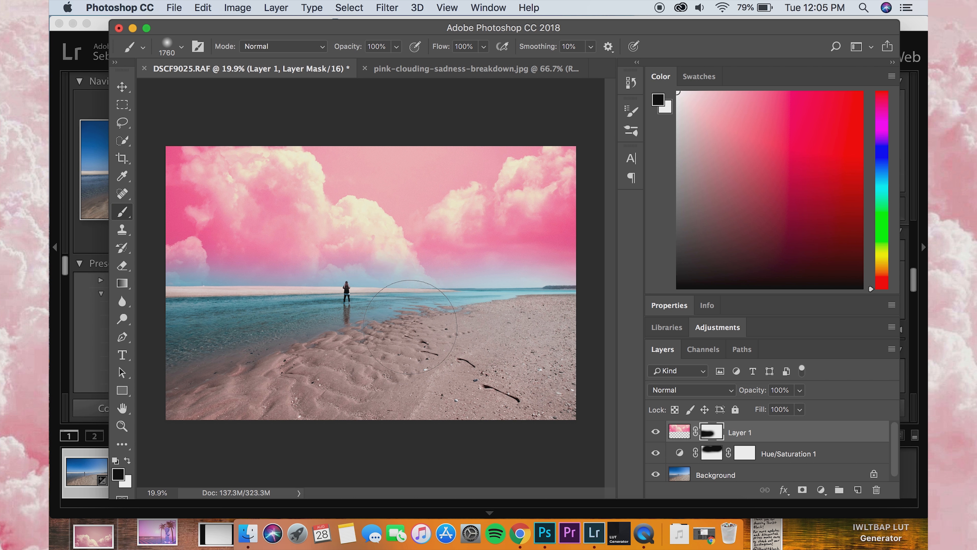
{"action": "mouse_move", "coordinate": [470, 329]}
{"action": "left_mouse_down"}
{"action": "mouse_move", "coordinate": [546, 326]}
{"action": "mouse_move", "coordinate": [212, 323]}
{"action": "mouse_move", "coordinate": [168, 303]}
{"action": "mouse_move", "coordinate": [175, 314]}
{"action": "left_mouse_up"}
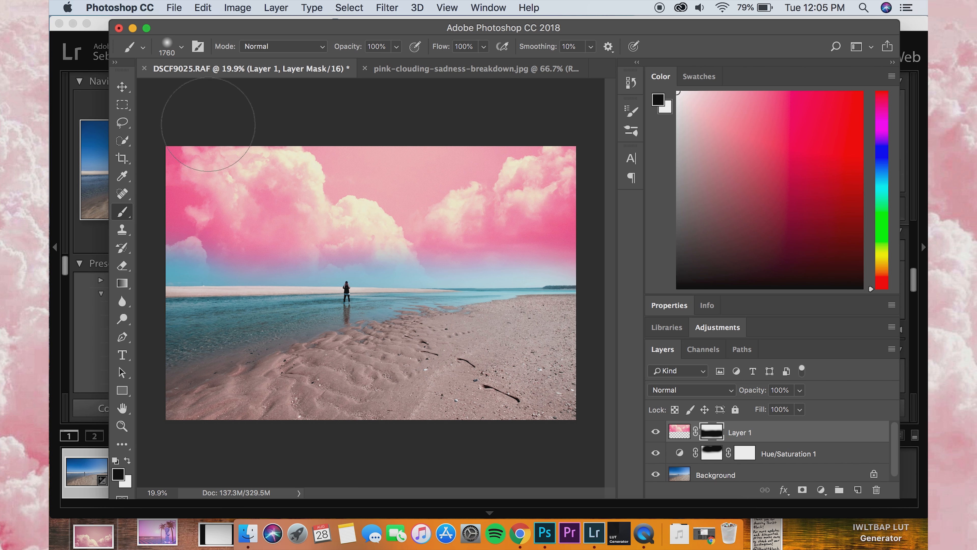
Step: Set the cloud layer's blend mode to Screen and nudge it slightly downward in the sky
{"action": "left_click", "coordinate": [122, 87]}
{"action": "left_click", "coordinate": [713, 393]}
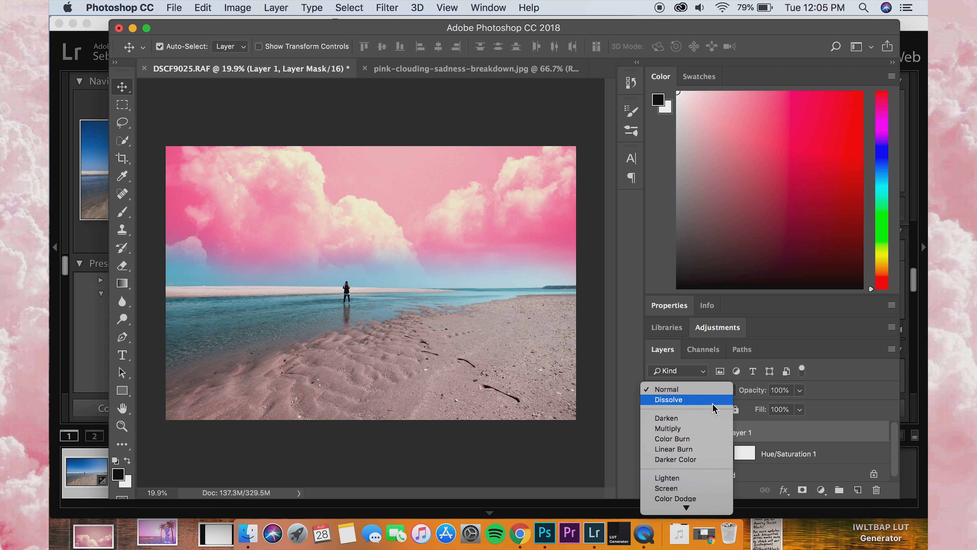
{"action": "left_click", "coordinate": [694, 467]}
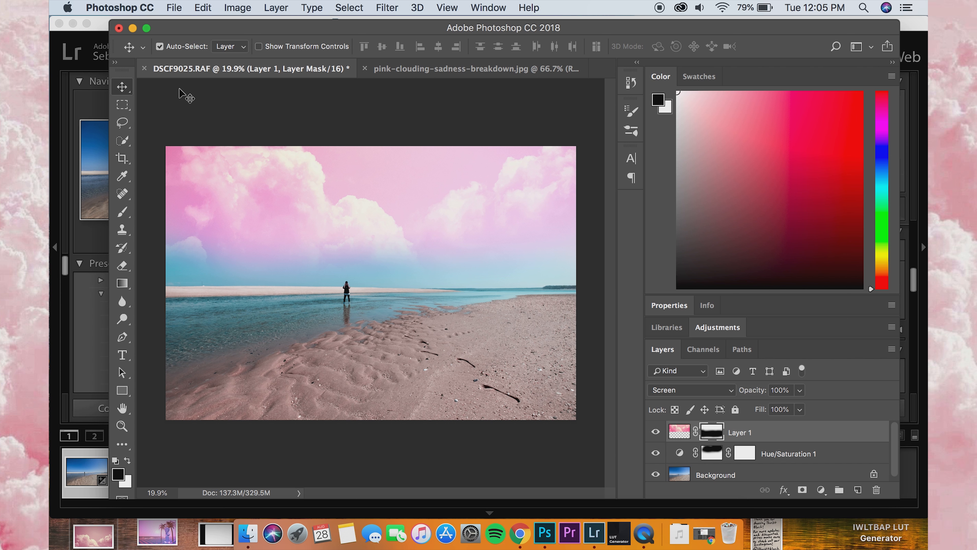
{"action": "left_click_drag", "start_coordinate": [371, 213], "coordinate": [370, 228]}
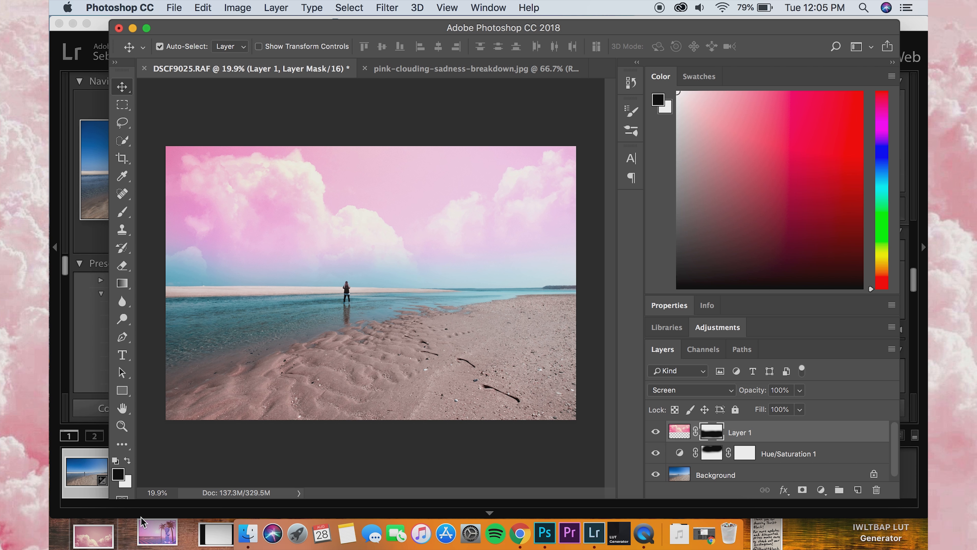
Step: Open the desktop file Screen-Shot-2017-08-02-at-2.20.46-pm.png in Adobe Photoshop CC 2018
{"action": "left_click", "coordinate": [158, 535]}
{"action": "right_click", "coordinate": [158, 535]}
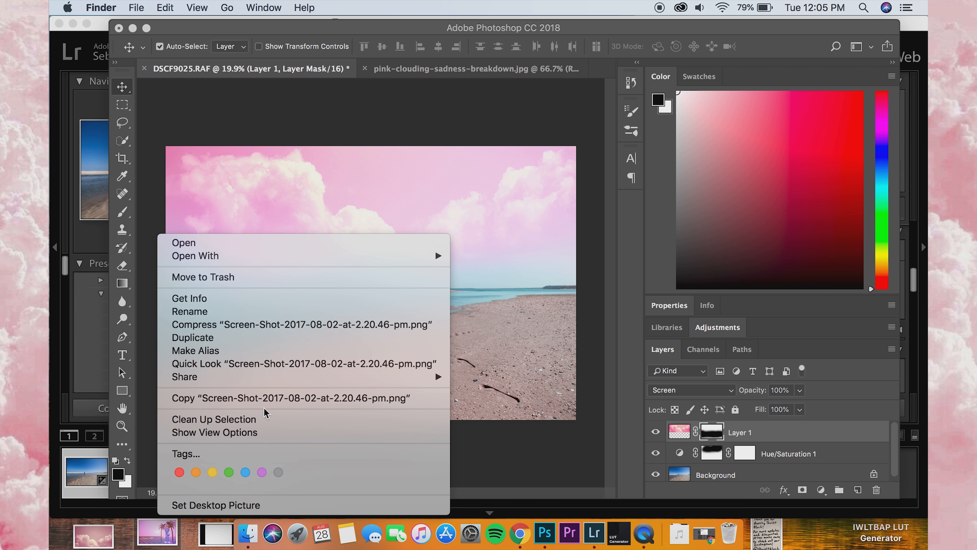
{"action": "mouse_move", "coordinate": [333, 257]}
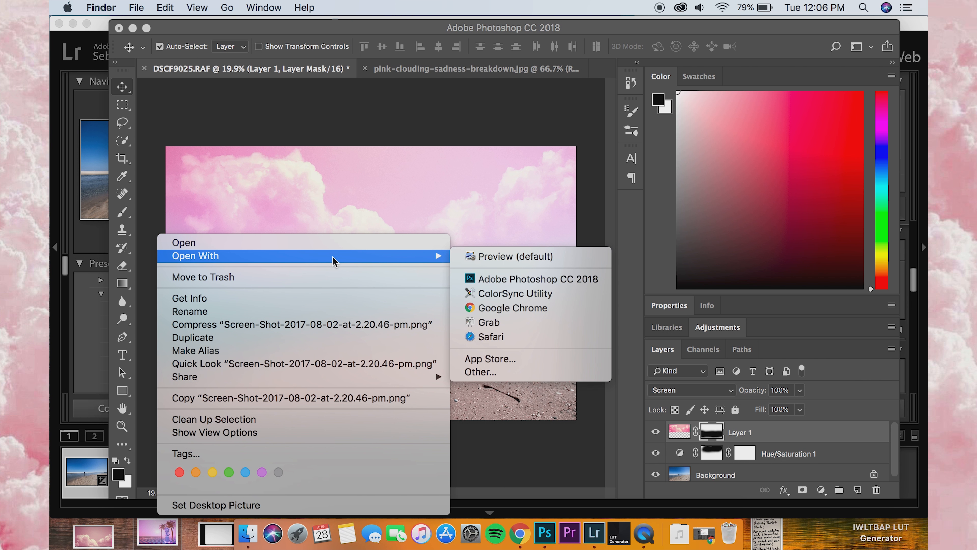
{"action": "left_click", "coordinate": [496, 284]}
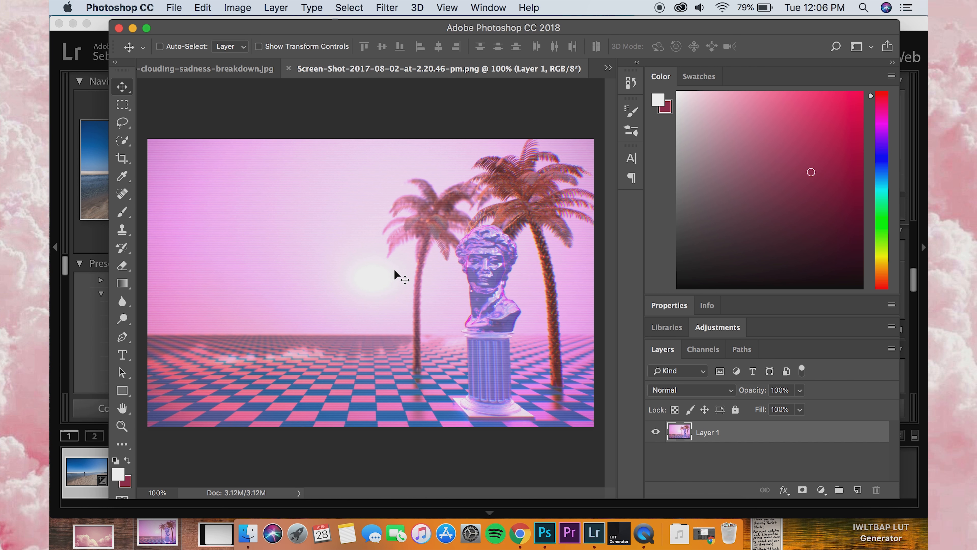
Step: Copy the entire palm-and-statue image and paste it as a layer into DSCF9025.RAF, accepting the color profile conversion
{"action": "key", "text": "super+a"}
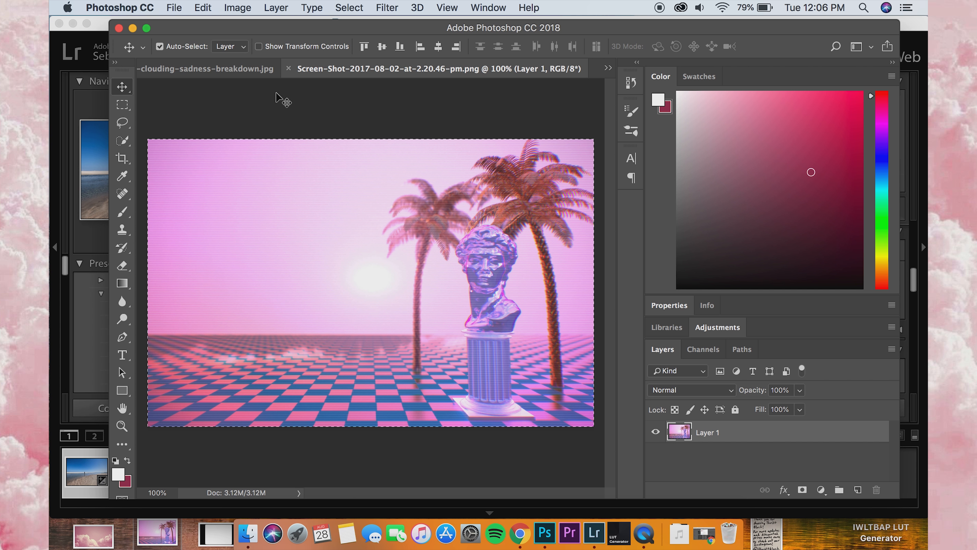
{"action": "left_click", "coordinate": [226, 69]}
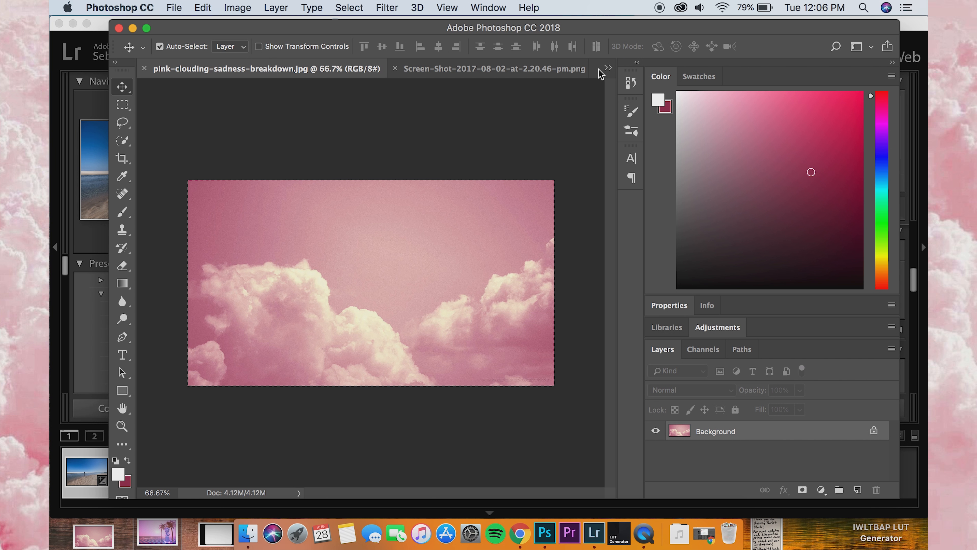
{"action": "left_click", "coordinate": [608, 68]}
{"action": "left_click", "coordinate": [662, 65]}
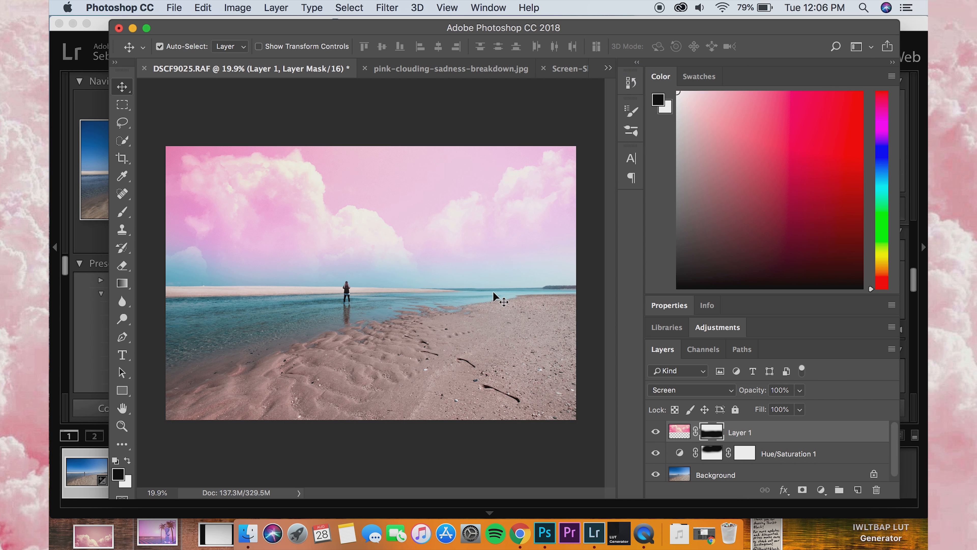
{"action": "key", "text": "super+v"}
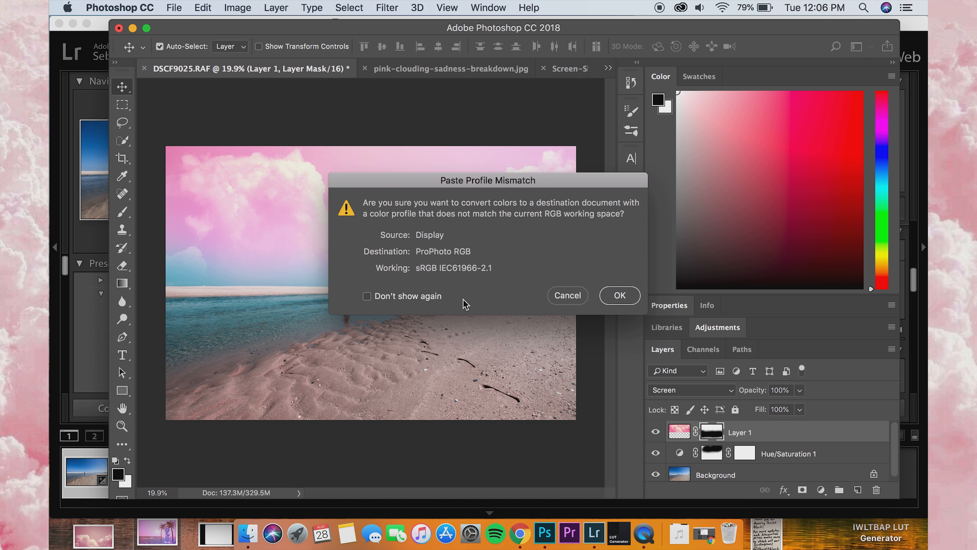
{"action": "left_click", "coordinate": [620, 302]}
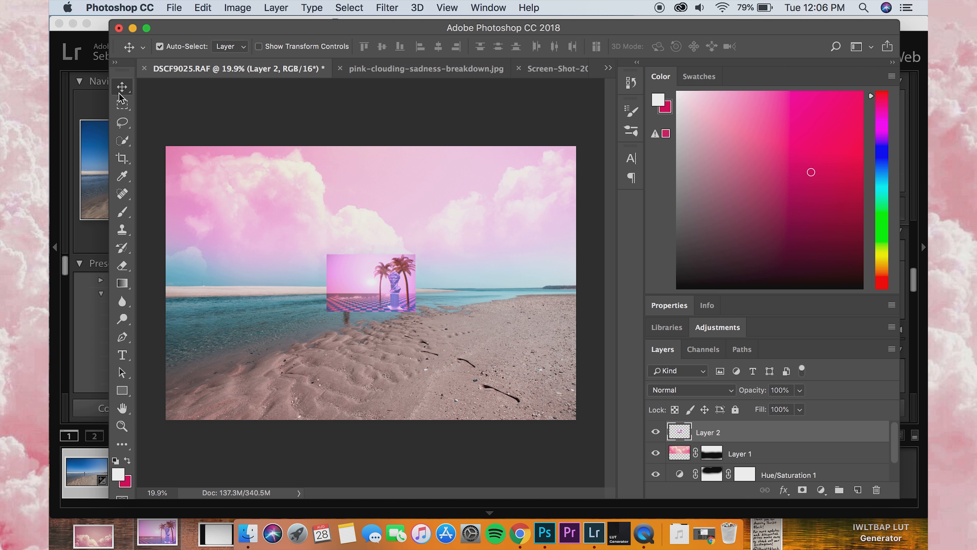
Step: Move the palm-and-statue layer to the photo's lower-right corner, scale it to about 356.92%, and apply the transform
{"action": "left_click_drag", "start_coordinate": [396, 287], "coordinate": [493, 374]}
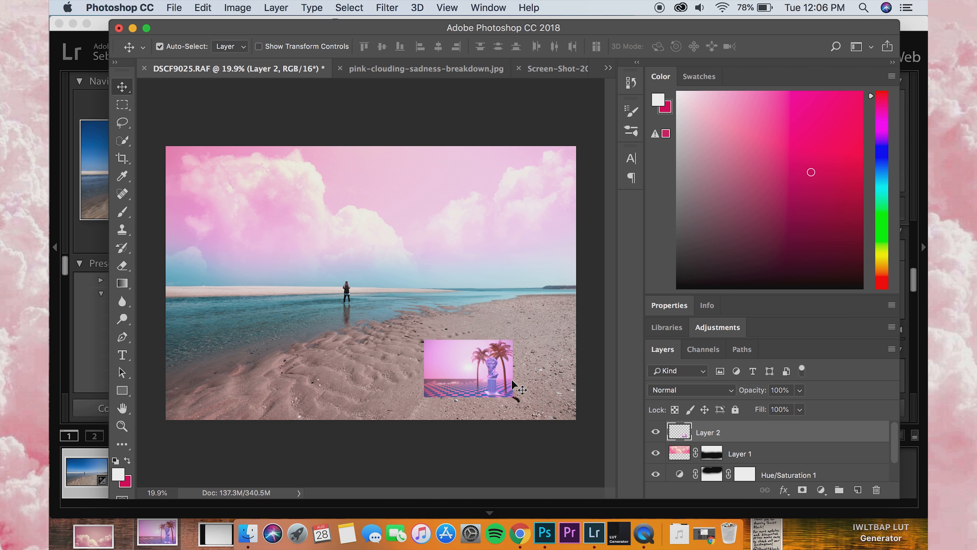
{"action": "key", "text": "super+t"}
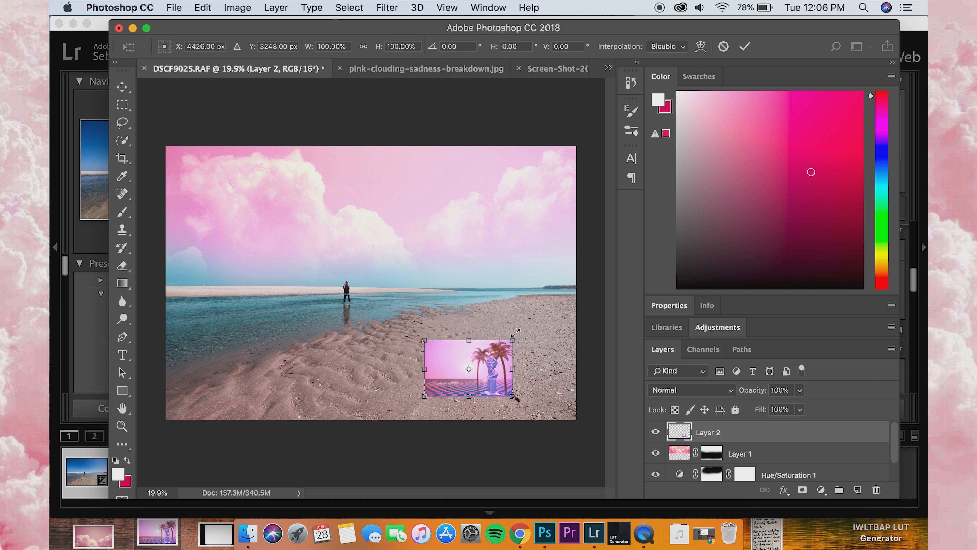
{"action": "left_click_drag", "start_coordinate": [517, 338], "coordinate": [606, 184]}
{"action": "left_click_drag", "start_coordinate": [555, 303], "coordinate": [464, 303]}
{"action": "left_click_drag", "start_coordinate": [548, 264], "coordinate": [589, 229]}
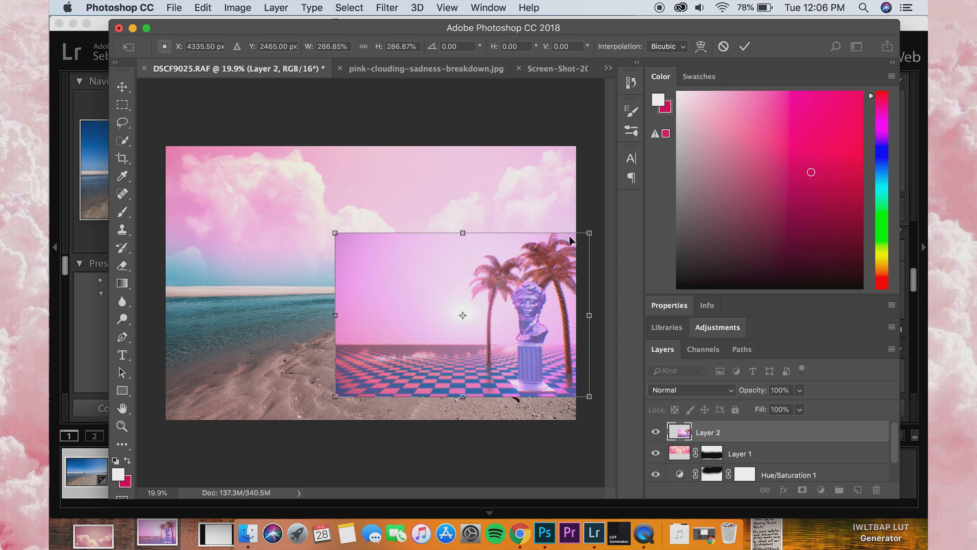
{"action": "left_click_drag", "start_coordinate": [551, 272], "coordinate": [516, 264]}
{"action": "left_click_drag", "start_coordinate": [557, 219], "coordinate": [578, 205]}
{"action": "left_click_drag", "start_coordinate": [513, 257], "coordinate": [473, 298]}
{"action": "left_click_drag", "start_coordinate": [537, 241], "coordinate": [577, 216]}
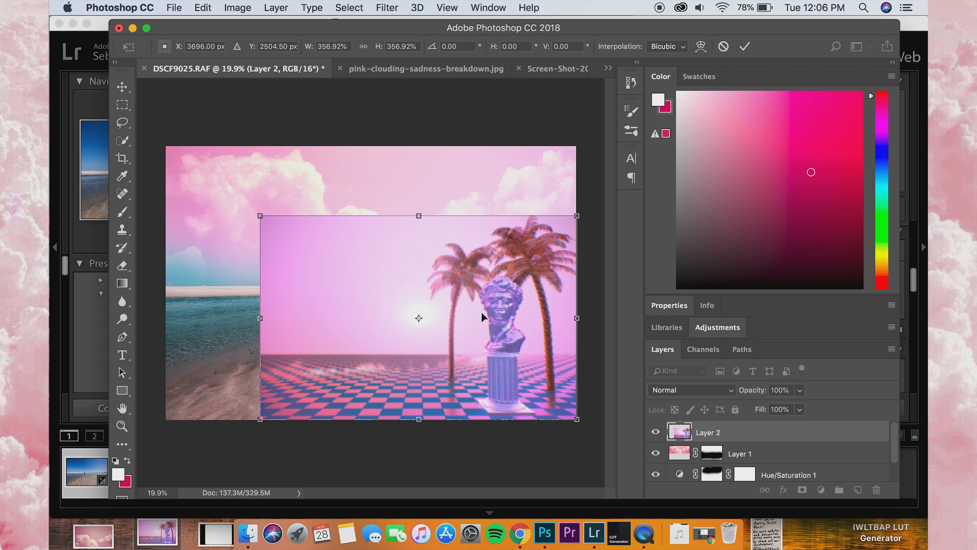
{"action": "left_click", "coordinate": [122, 88]}
{"action": "left_click", "coordinate": [593, 201]}
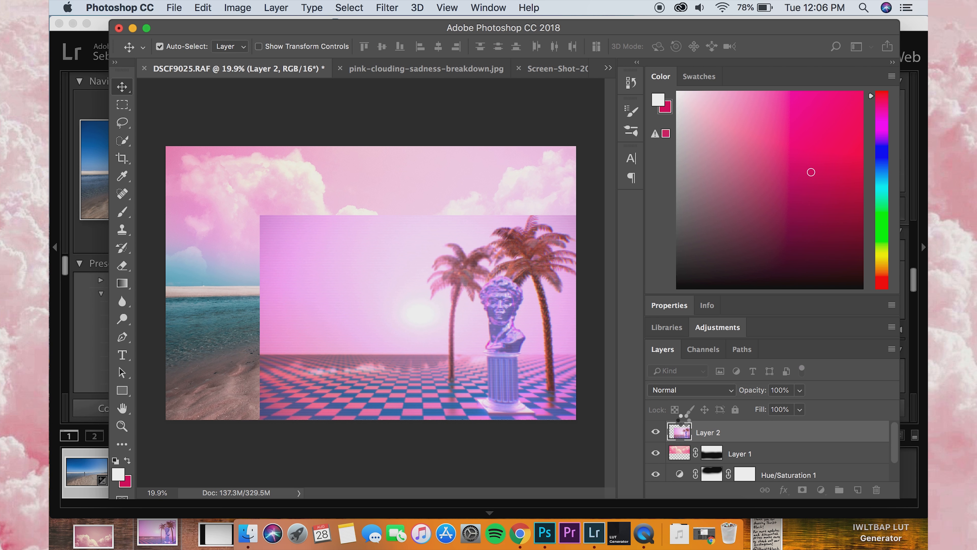
Step: Try the Screen and Multiply blend modes on Layer 2, and settle on Darken
{"action": "left_click", "coordinate": [698, 391]}
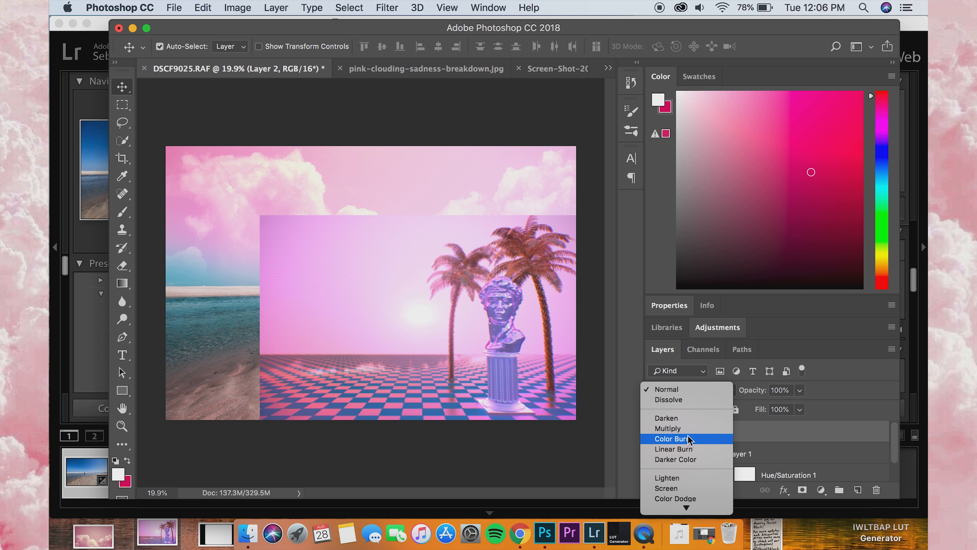
{"action": "left_click", "coordinate": [687, 488]}
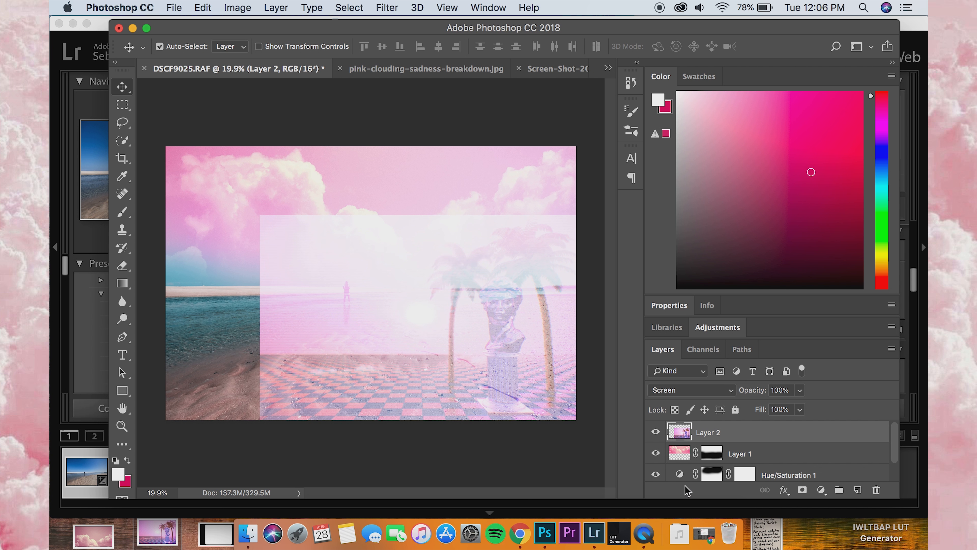
{"action": "left_click", "coordinate": [710, 389]}
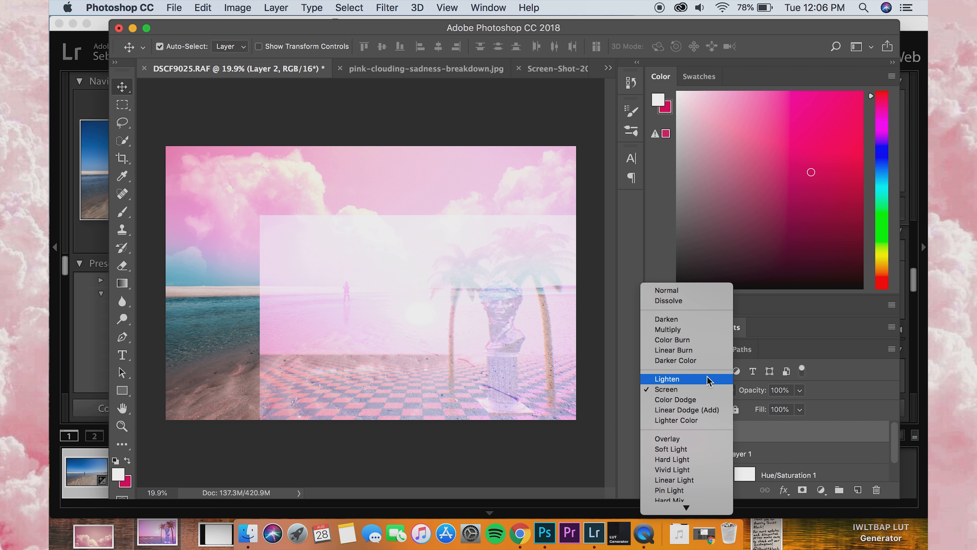
{"action": "left_click", "coordinate": [704, 330]}
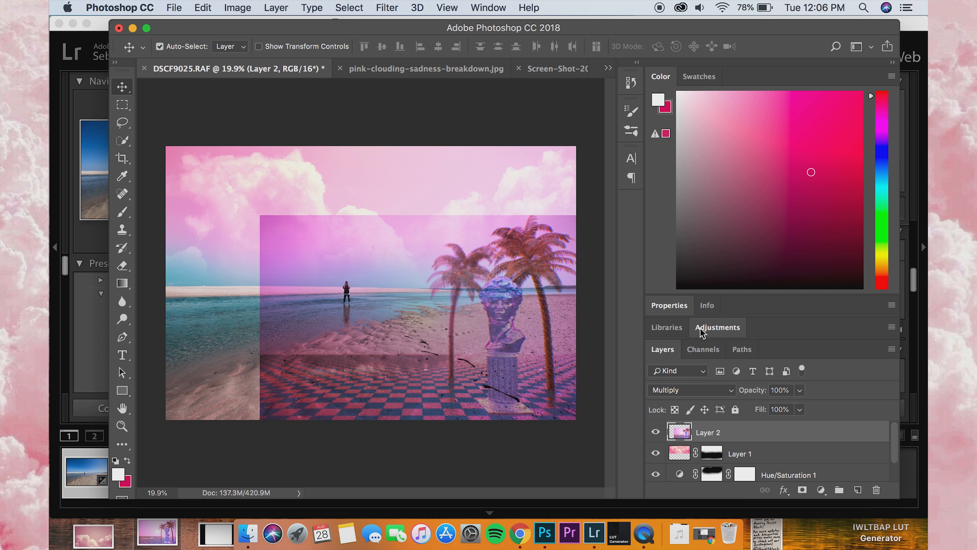
{"action": "left_click", "coordinate": [686, 393]}
{"action": "left_click", "coordinate": [696, 377]}
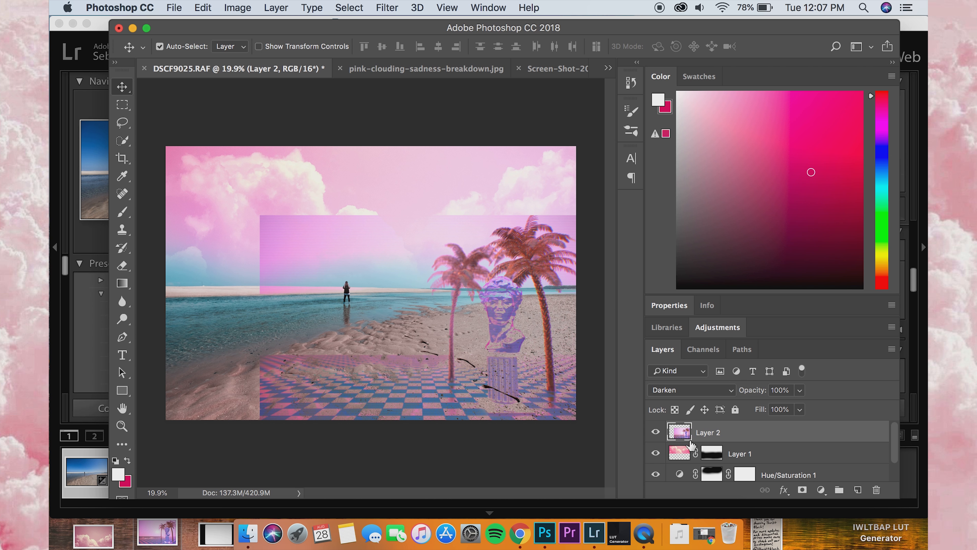
Step: Add a layer mask to Layer 2 and paint black over its upper sky area to hide the hard edge above the palms
{"action": "left_click", "coordinate": [802, 489]}
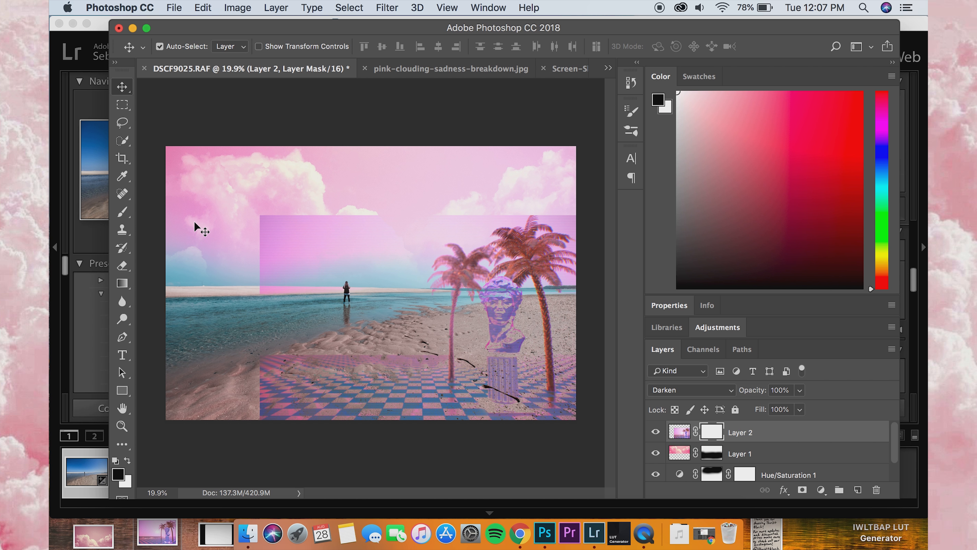
{"action": "left_click", "coordinate": [123, 211]}
{"action": "mouse_move", "coordinate": [340, 207]}
{"action": "left_mouse_down"}
{"action": "mouse_move", "coordinate": [236, 280]}
{"action": "mouse_move", "coordinate": [372, 230]}
{"action": "mouse_move", "coordinate": [425, 195]}
{"action": "mouse_move", "coordinate": [472, 190]}
{"action": "mouse_move", "coordinate": [522, 165]}
{"action": "mouse_move", "coordinate": [570, 163]}
{"action": "mouse_move", "coordinate": [592, 188]}
{"action": "mouse_move", "coordinate": [551, 172]}
{"action": "mouse_move", "coordinate": [485, 170]}
{"action": "left_mouse_up"}
Step: Reduce the brush size to 83 px and undo the last mask stroke near the taller palm
{"action": "left_click", "coordinate": [164, 46]}
{"action": "left_click", "coordinate": [222, 86]}
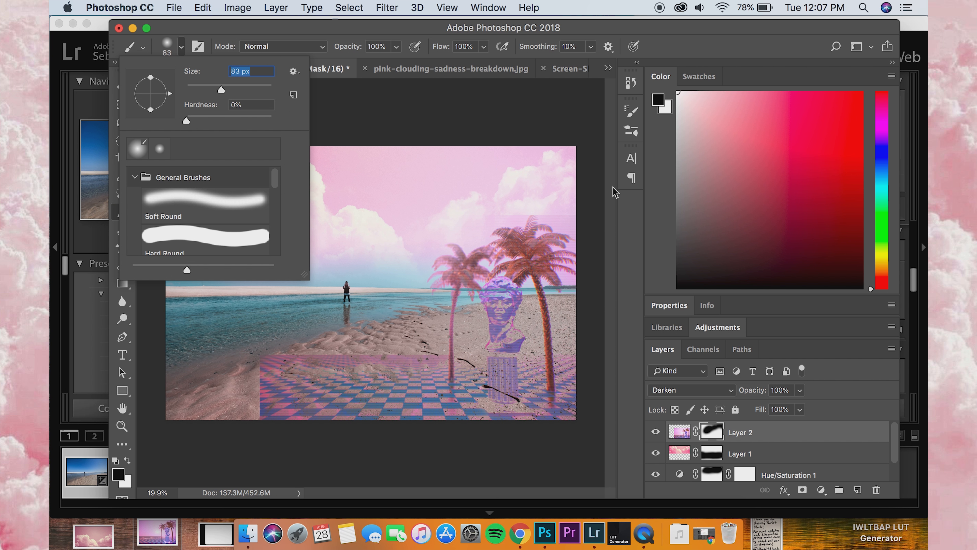
{"action": "key", "text": "Return"}
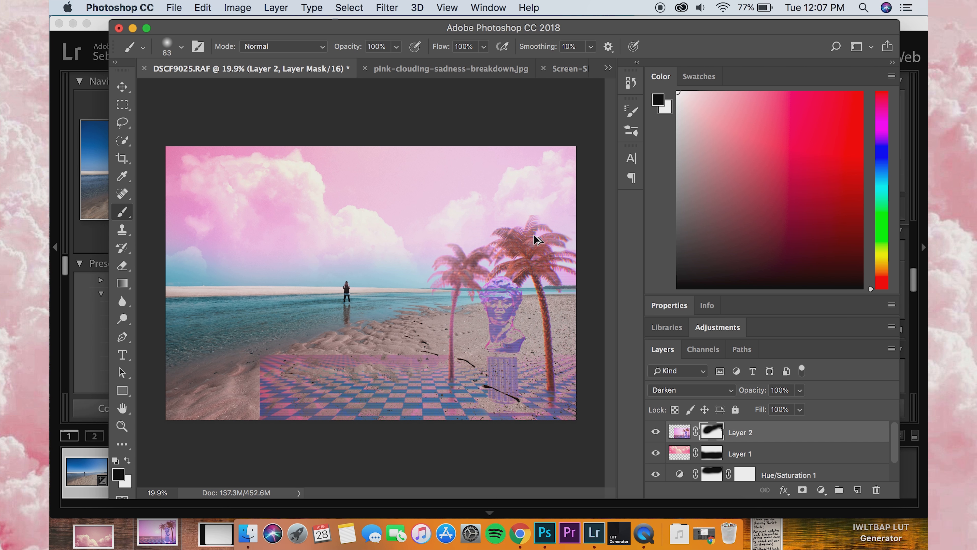
{"action": "key", "text": "super+z"}
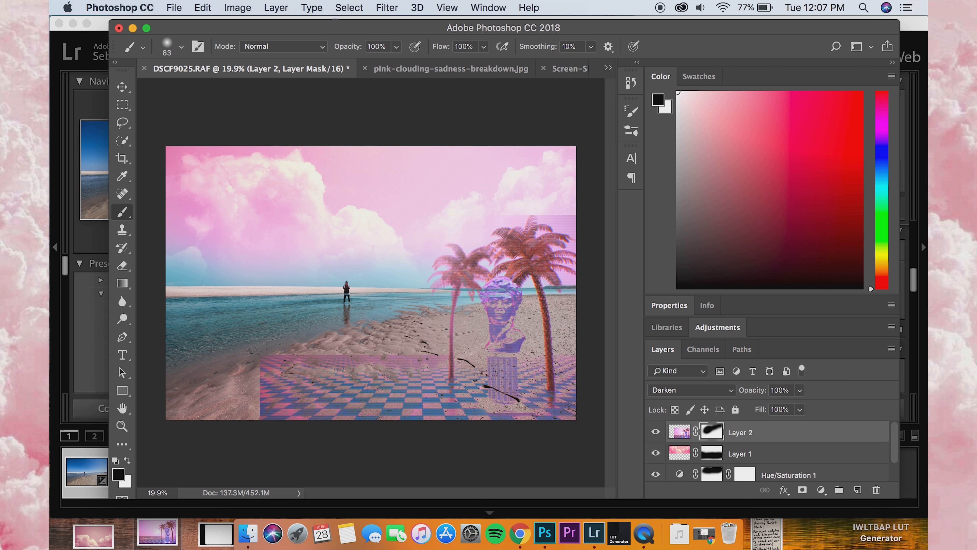
Step: Set the brush size to 252 px and paint black on Layer 2's mask around the taller palm to hide the leftover sky edge
{"action": "left_click", "coordinate": [181, 49]}
{"action": "left_click", "coordinate": [253, 86]}
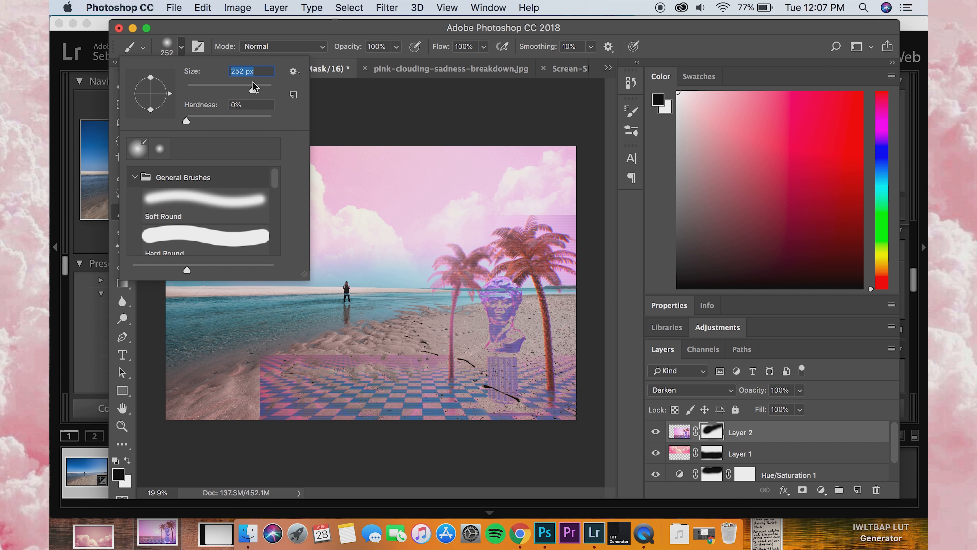
{"action": "left_click_drag", "start_coordinate": [548, 218], "coordinate": [581, 223]}
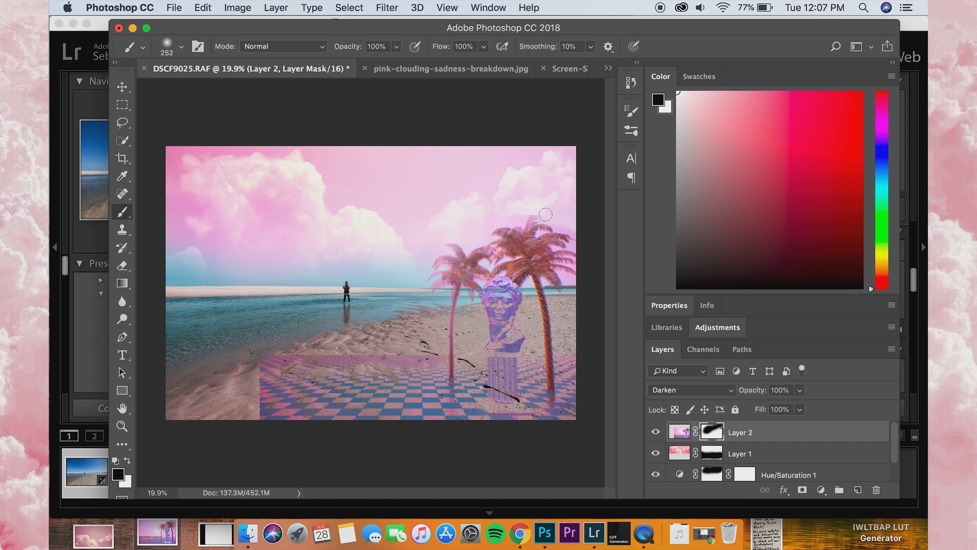
{"action": "left_click_drag", "start_coordinate": [547, 215], "coordinate": [510, 214]}
{"action": "mouse_move", "coordinate": [570, 281]}
{"action": "left_mouse_down"}
{"action": "mouse_move", "coordinate": [586, 281]}
{"action": "mouse_move", "coordinate": [573, 266]}
{"action": "mouse_move", "coordinate": [581, 245]}
{"action": "left_mouse_up"}
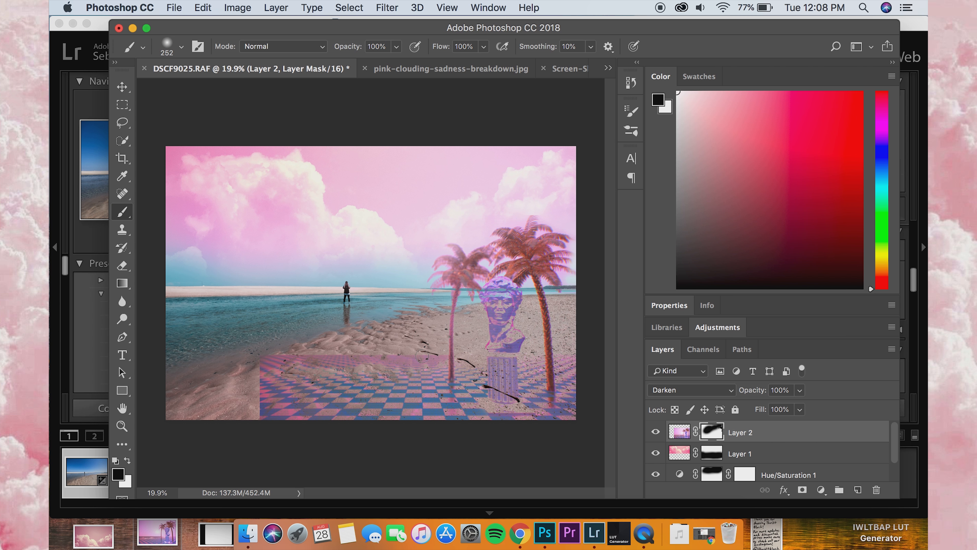
Step: With a 1400 px brush, paint black on Layer 2's mask to fade the checkered floor's hard edges into the sand, and activate the Move tool
{"action": "mouse_move", "coordinate": [417, 358]}
{"action": "left_mouse_down"}
{"action": "mouse_move", "coordinate": [270, 368]}
{"action": "mouse_move", "coordinate": [284, 365]}
{"action": "mouse_move", "coordinate": [267, 379]}
{"action": "left_mouse_up"}
{"action": "left_click", "coordinate": [164, 48]}
{"action": "left_click_drag", "start_coordinate": [246, 91], "coordinate": [268, 92]}
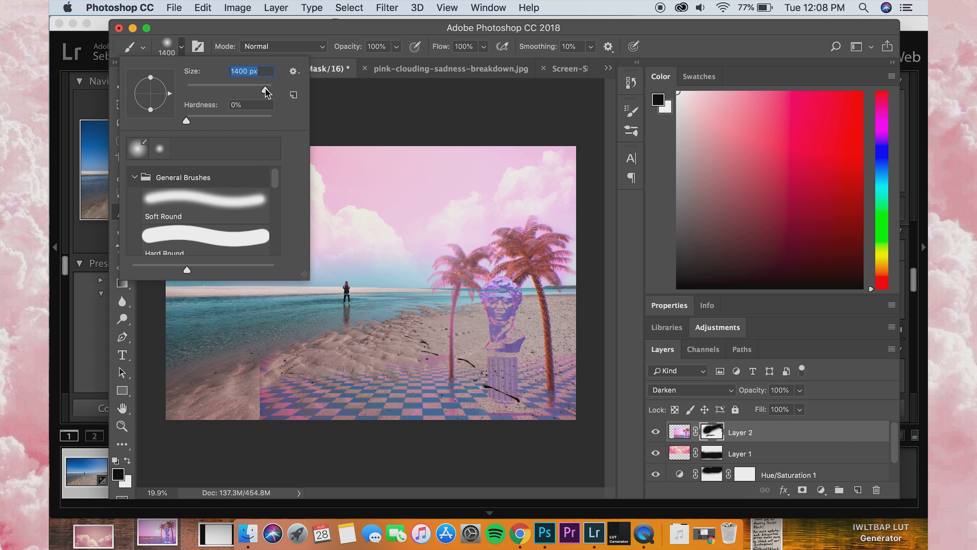
{"action": "left_click", "coordinate": [174, 52]}
{"action": "mouse_move", "coordinate": [250, 355]}
{"action": "left_mouse_down"}
{"action": "mouse_move", "coordinate": [270, 342]}
{"action": "mouse_move", "coordinate": [226, 382]}
{"action": "mouse_move", "coordinate": [224, 409]}
{"action": "mouse_move", "coordinate": [297, 341]}
{"action": "mouse_move", "coordinate": [316, 336]}
{"action": "mouse_move", "coordinate": [292, 356]}
{"action": "mouse_move", "coordinate": [382, 324]}
{"action": "left_mouse_up"}
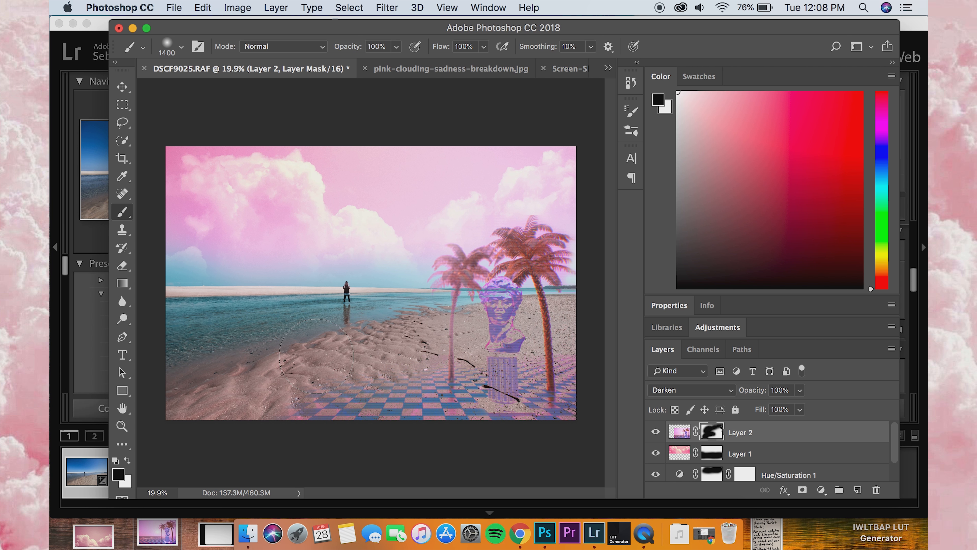
{"action": "mouse_move", "coordinate": [300, 386]}
{"action": "left_mouse_down"}
{"action": "mouse_move", "coordinate": [281, 400]}
{"action": "mouse_move", "coordinate": [334, 353]}
{"action": "mouse_move", "coordinate": [291, 422]}
{"action": "mouse_move", "coordinate": [313, 419]}
{"action": "left_mouse_up"}
{"action": "left_click", "coordinate": [123, 105]}
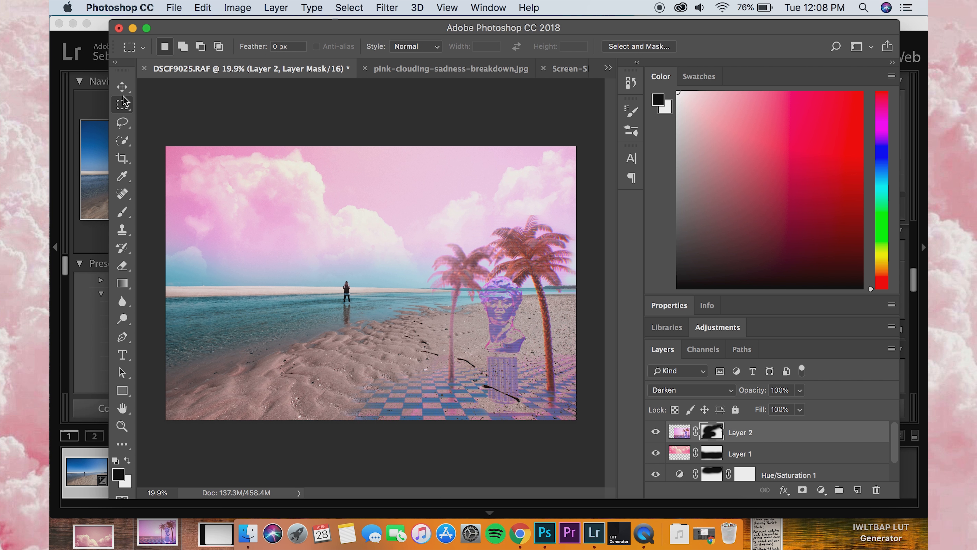
{"action": "left_click", "coordinate": [122, 88]}
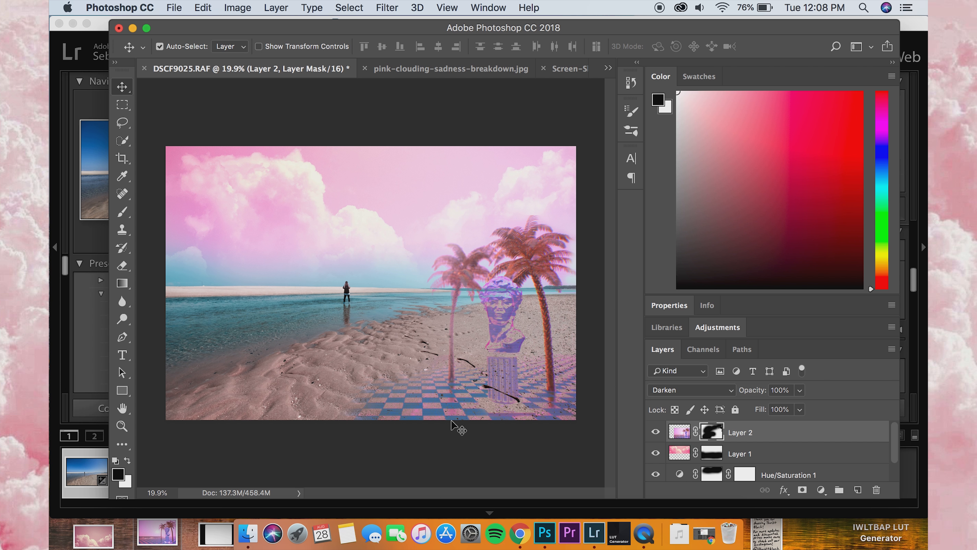